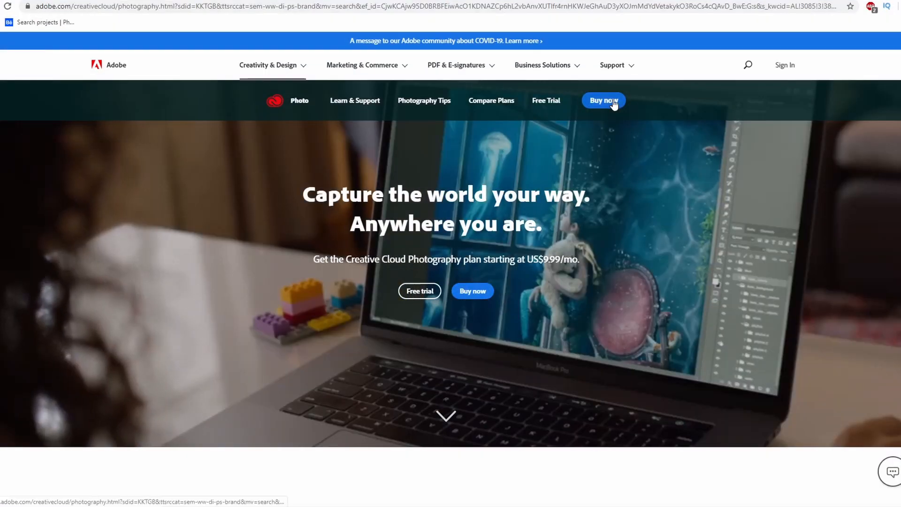
Step: View the purchase options for the Creative Cloud photography plans, and switch to Lightroom
click(612, 100)
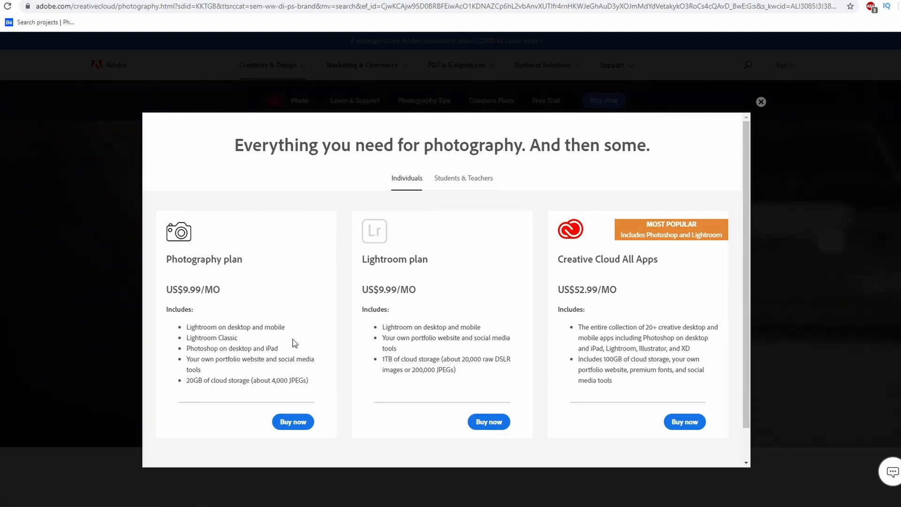
mouse_move(250, 505)
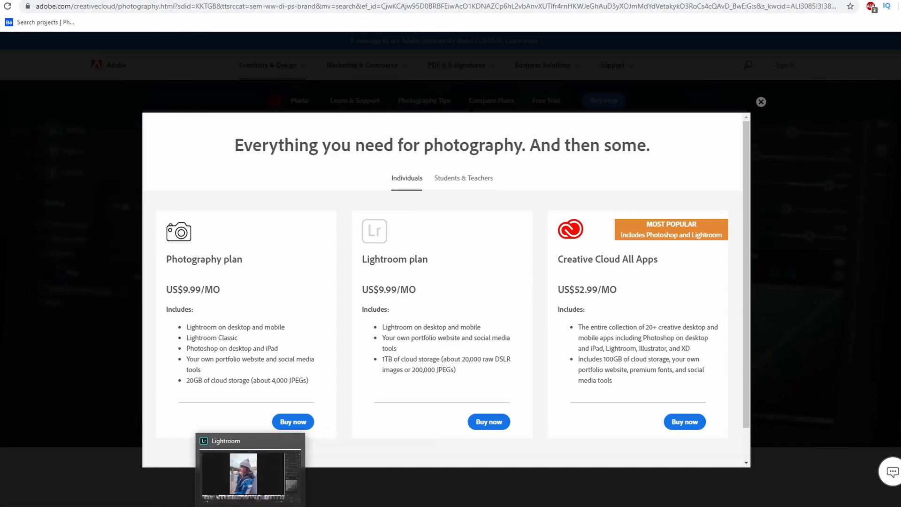
click(250, 474)
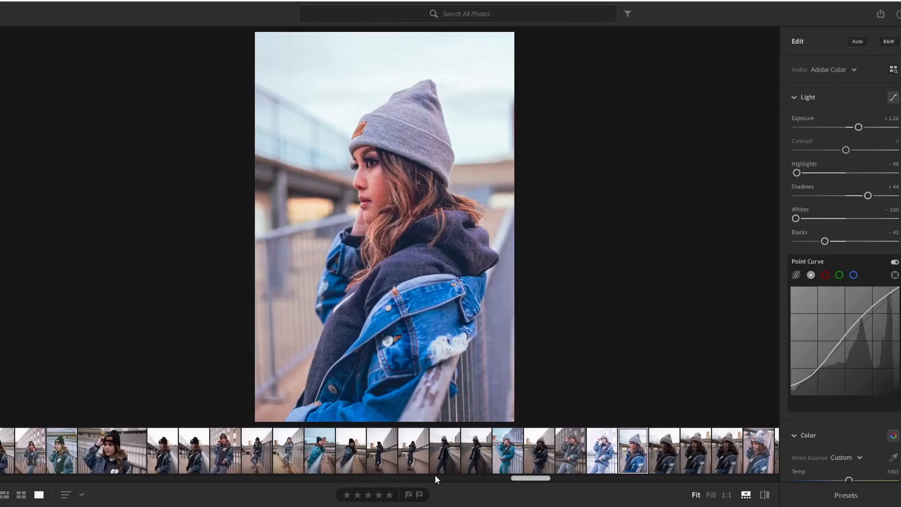
Step: Compare the edited denim-jacket portraits, the side profile and the teal-toned railing shot, with their unedited originals
click(764, 496)
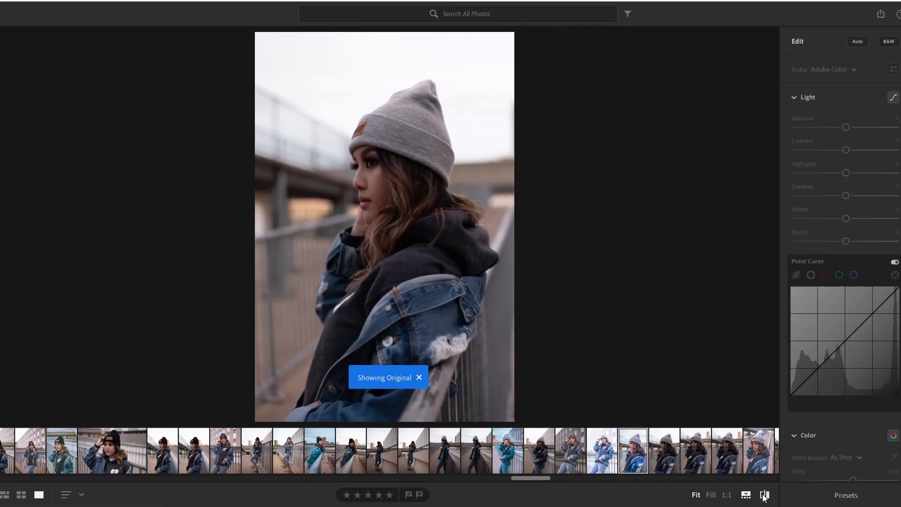
click(764, 496)
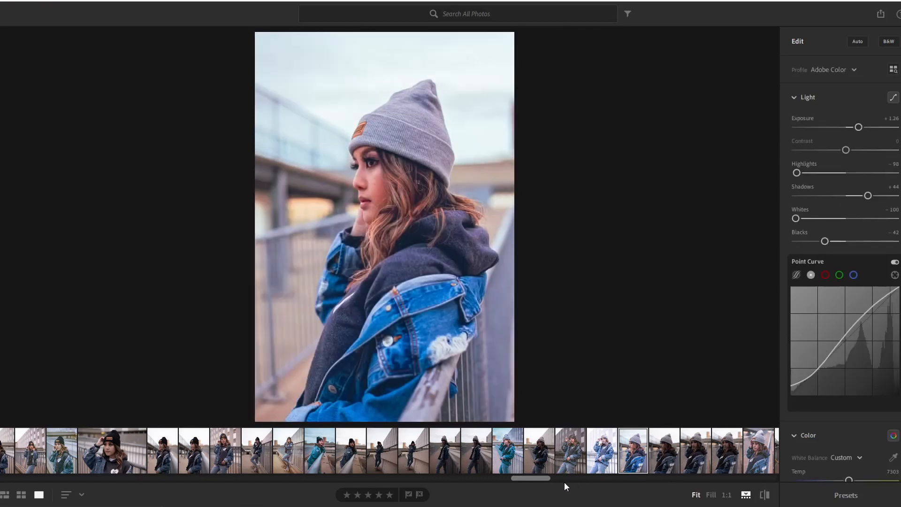
click(571, 462)
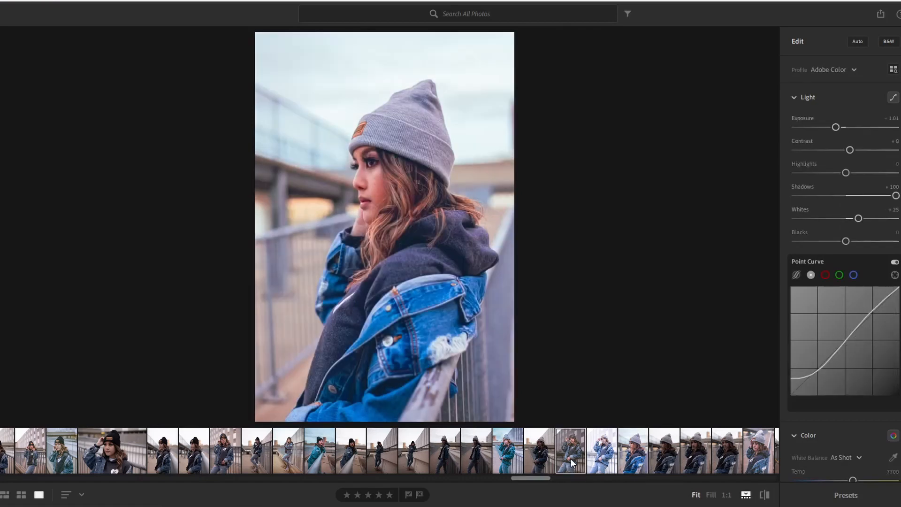
click(509, 458)
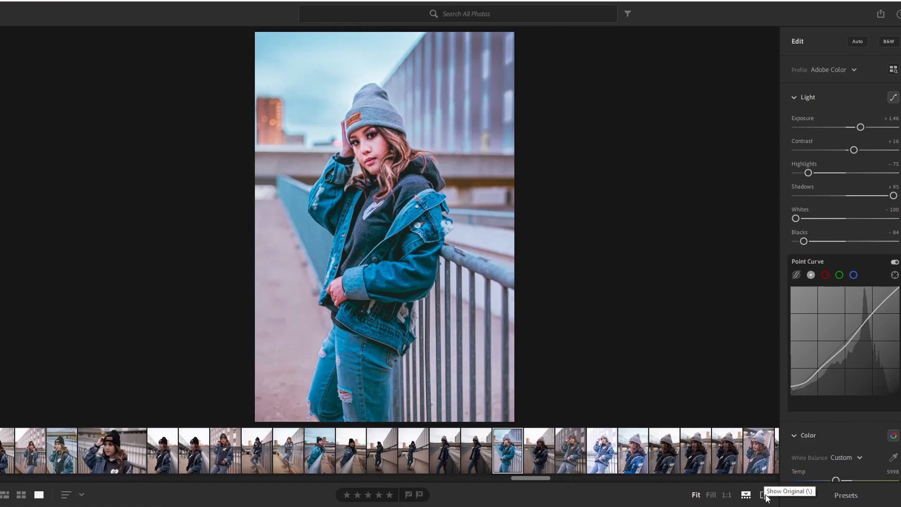
click(764, 495)
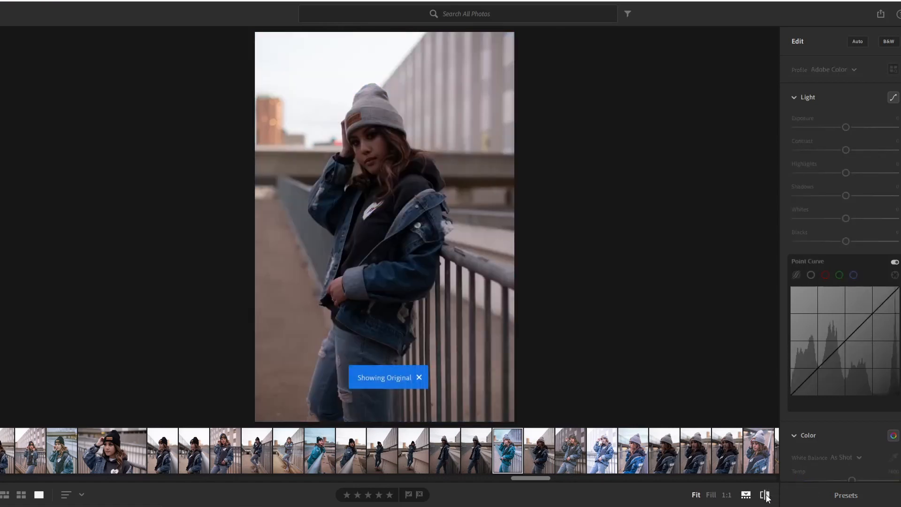
click(765, 496)
click(765, 495)
click(766, 495)
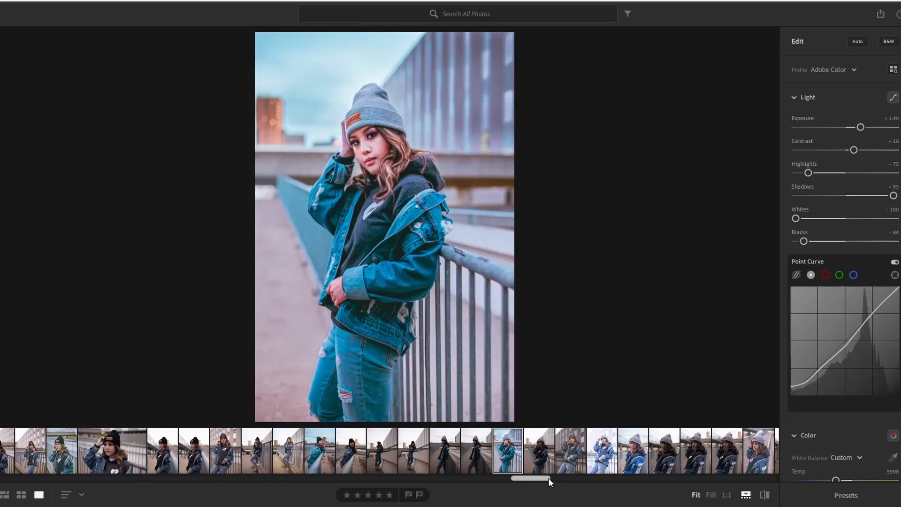
Step: Raise the exposure to +1.26 on the dark, unedited portrait of the woman with her raised hand at her beanie beside the metal pillar
drag(548, 478, 567, 478)
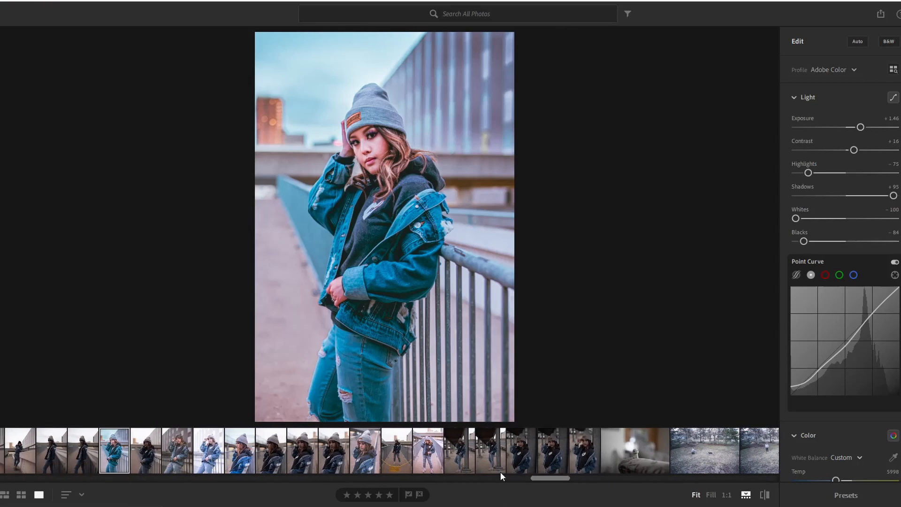
click(588, 446)
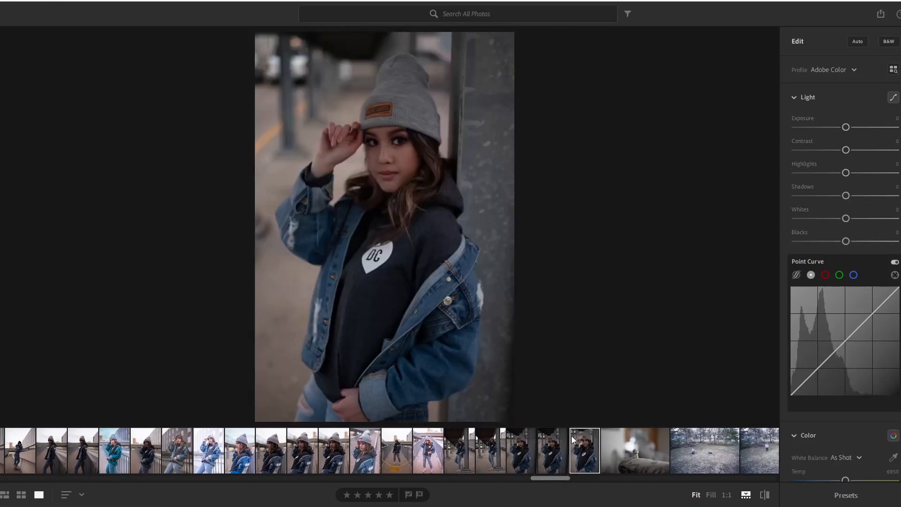
click(561, 446)
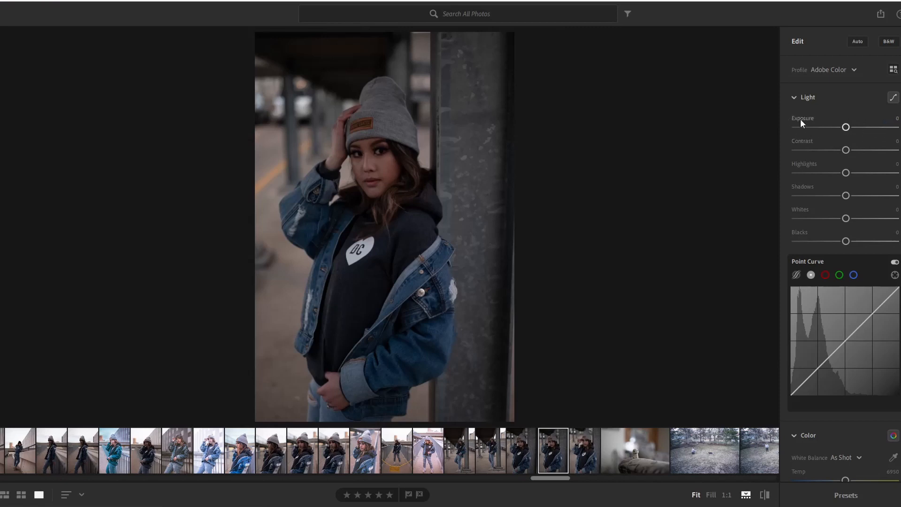
mouse_move(852, 127)
mouse_down()
mouse_move(898, 127)
mouse_move(808, 130)
mouse_move(853, 130)
mouse_up()
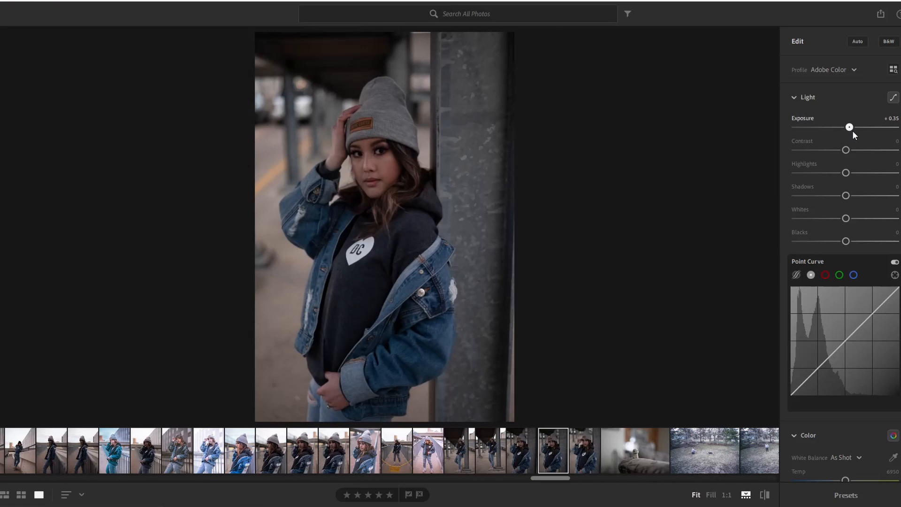
drag(852, 130, 849, 131)
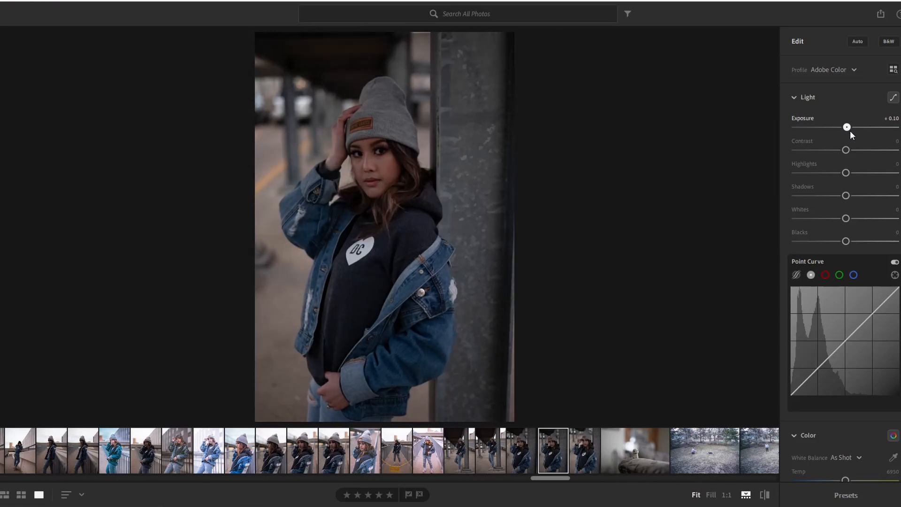
drag(850, 130, 861, 131)
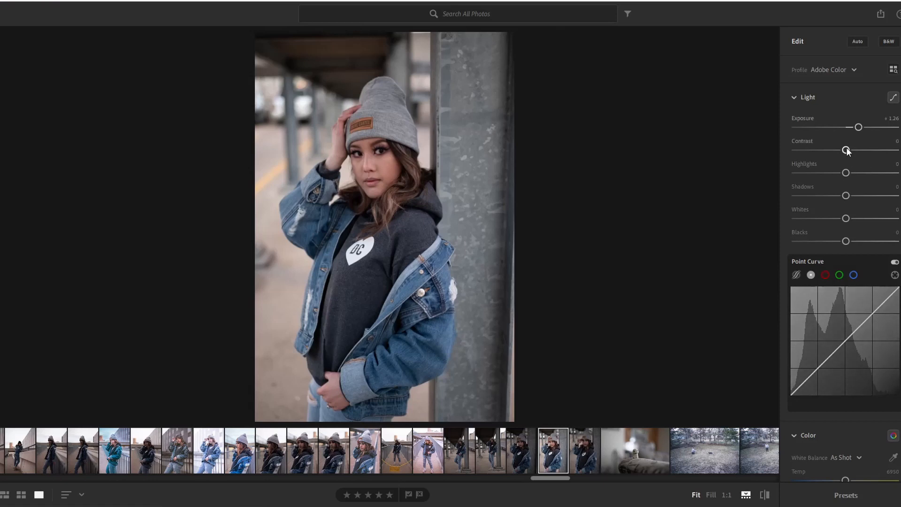
Step: Set the portrait's Contrast to +8 and its Highlights to +22
mouse_move(847, 149)
mouse_down()
mouse_move(893, 150)
mouse_move(790, 155)
mouse_move(891, 162)
mouse_move(853, 163)
mouse_move(849, 152)
mouse_up()
mouse_move(849, 174)
mouse_down()
mouse_move(822, 178)
mouse_move(856, 177)
mouse_up()
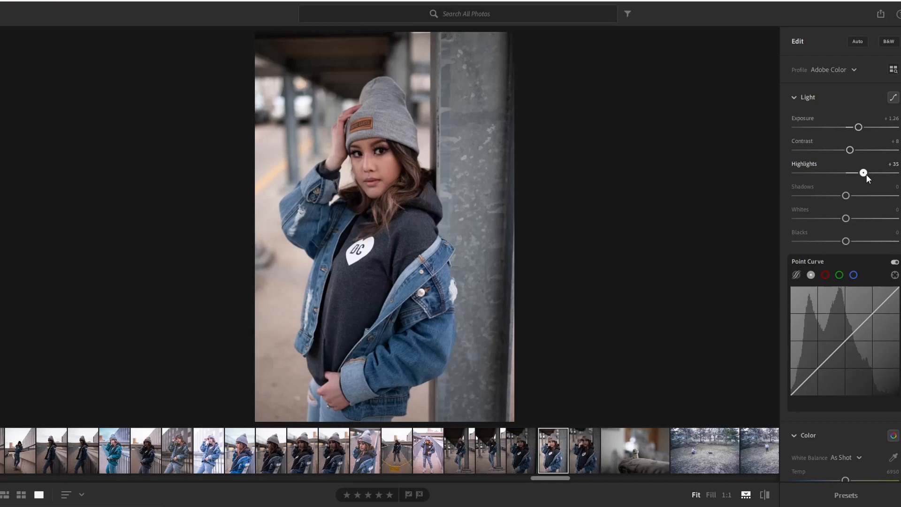
mouse_move(867, 175)
mouse_down()
mouse_move(793, 175)
mouse_move(899, 175)
mouse_move(802, 177)
mouse_move(872, 182)
mouse_move(859, 182)
mouse_up()
mouse_move(855, 183)
mouse_down()
mouse_move(847, 184)
mouse_move(859, 186)
mouse_up()
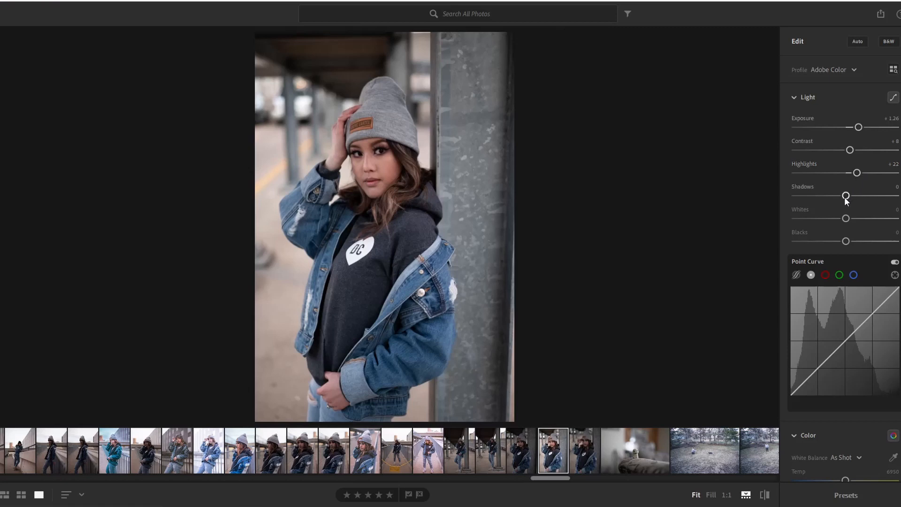
Step: Try the portrait's Shadows at both extremes, -100 and +100, and set them to +80
drag(848, 198, 878, 196)
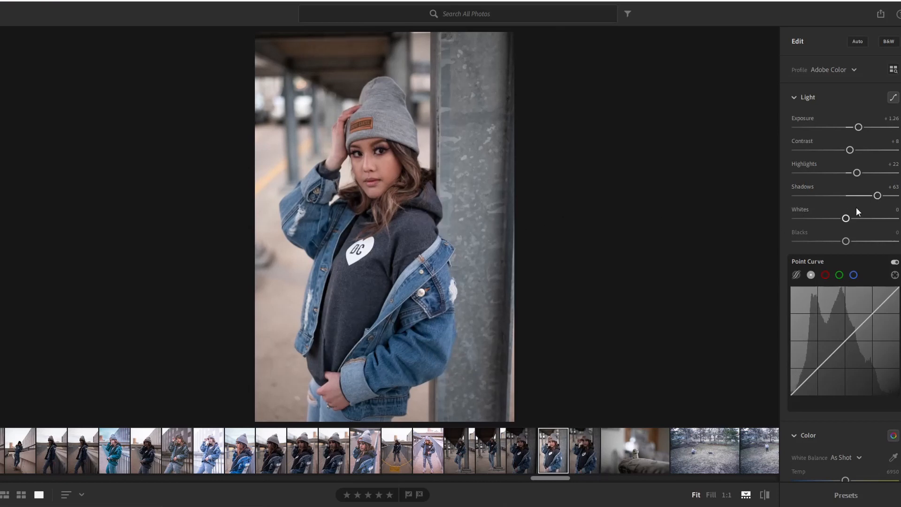
drag(872, 202, 794, 201)
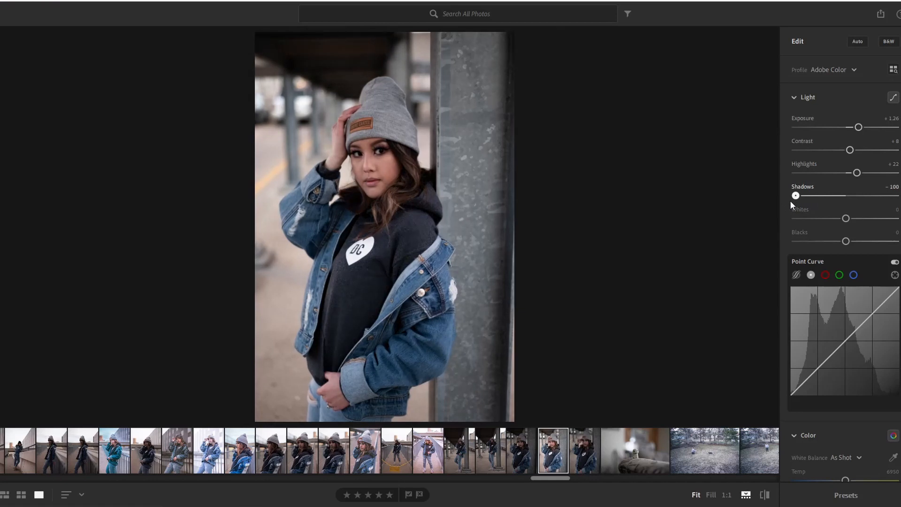
drag(792, 201, 900, 212)
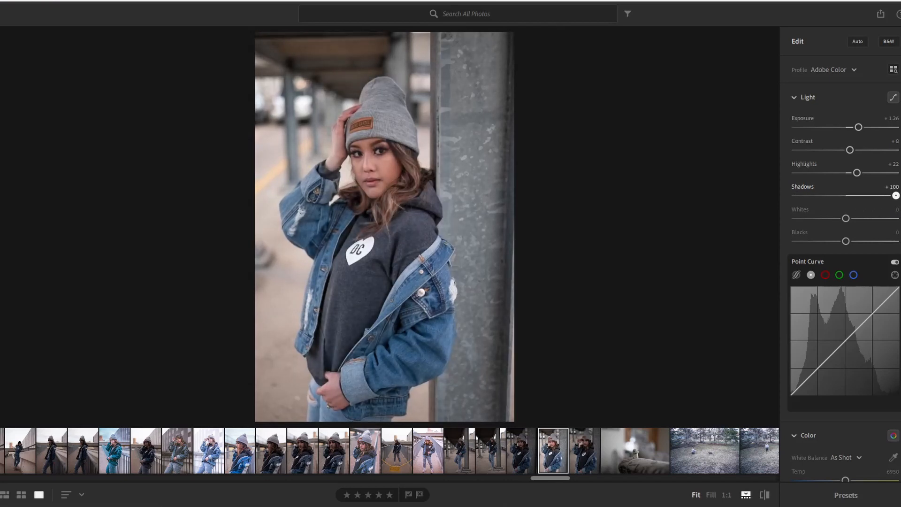
drag(900, 211, 858, 220)
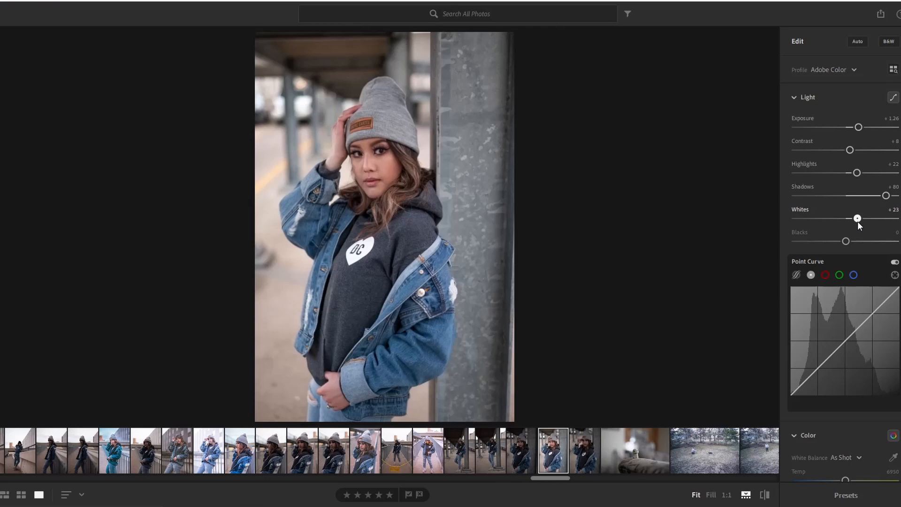
Step: Set the portrait's Whites to +22 and its Blacks to -7
drag(862, 222, 832, 244)
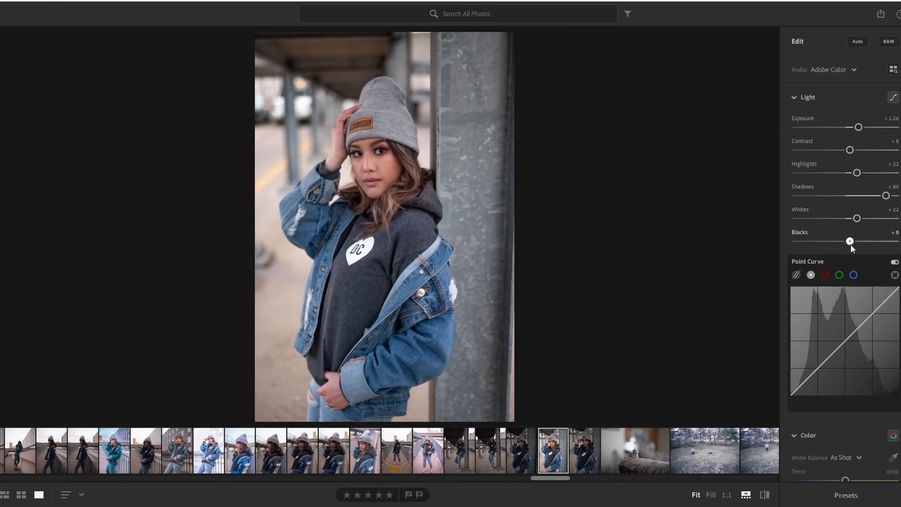
click(852, 244)
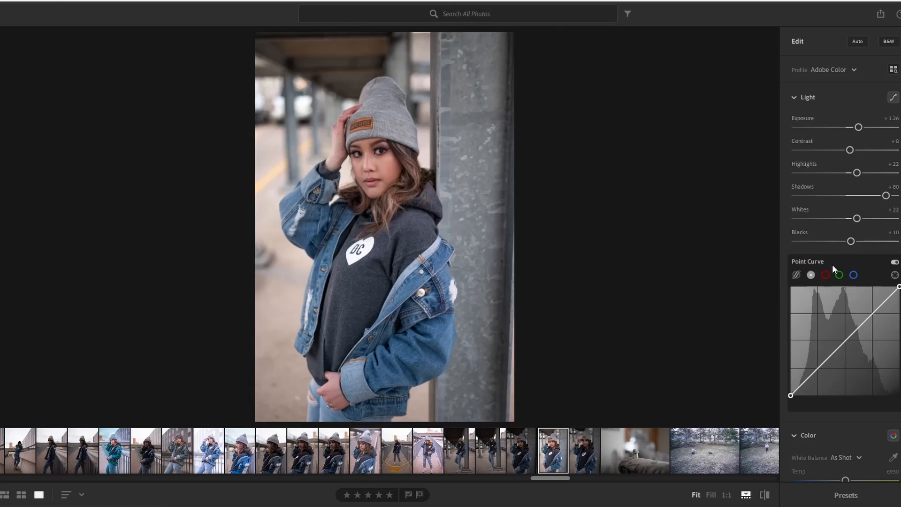
drag(851, 241, 843, 247)
Step: In the parametric tone curve, lift the darks slightly and pull the lights down a little
scroll(858, 325, down, 2)
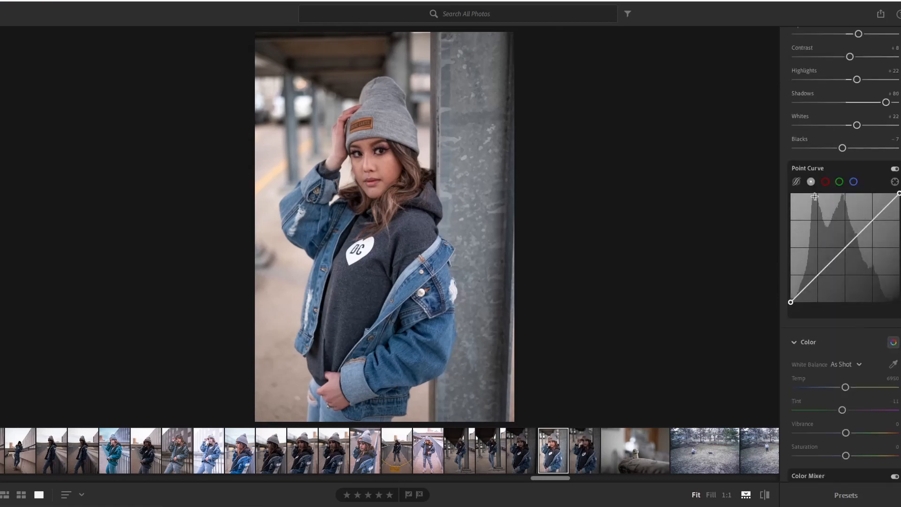
click(796, 182)
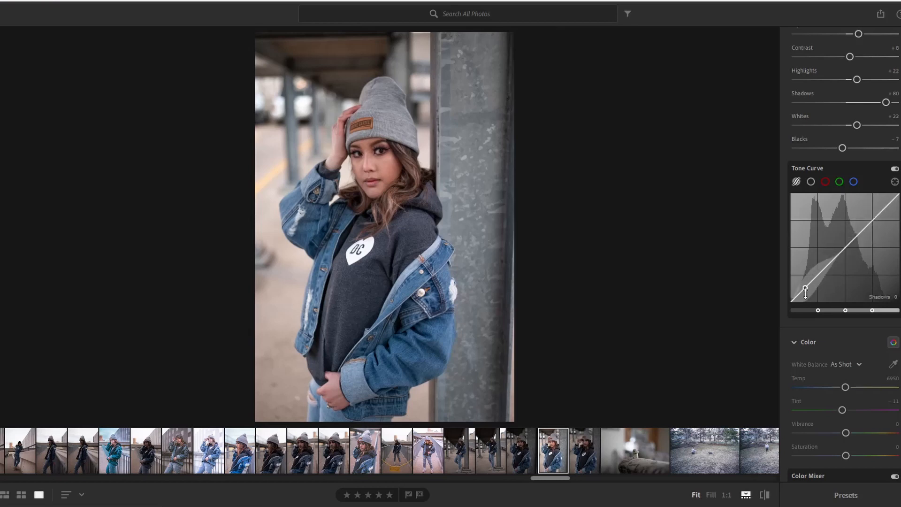
drag(806, 292, 826, 257)
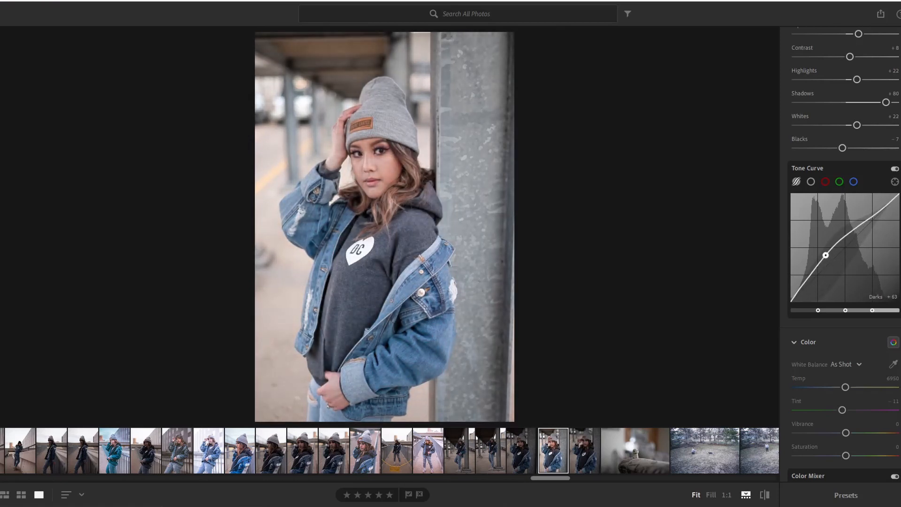
mouse_move(826, 258)
mouse_down()
mouse_move(826, 278)
mouse_move(826, 263)
mouse_up()
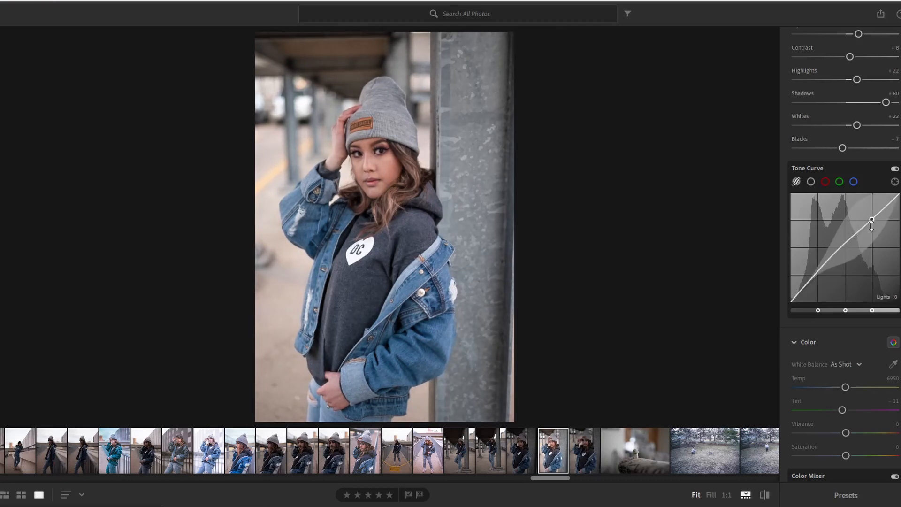
drag(865, 230, 865, 231)
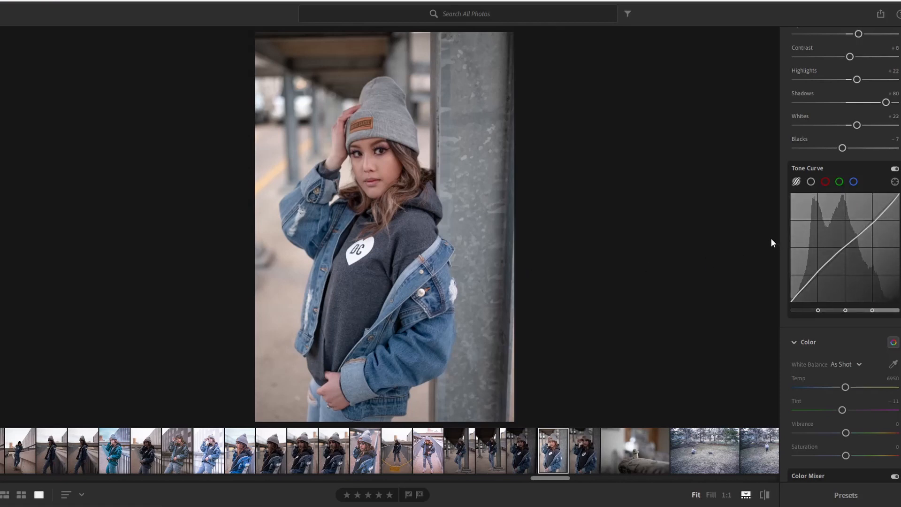
Step: Add three points to the main point curve, anchoring the lights and midtones, lowering the darks, and lift the black point for a faded look
click(810, 181)
drag(873, 221, 873, 219)
drag(840, 246, 839, 254)
drag(814, 287, 785, 286)
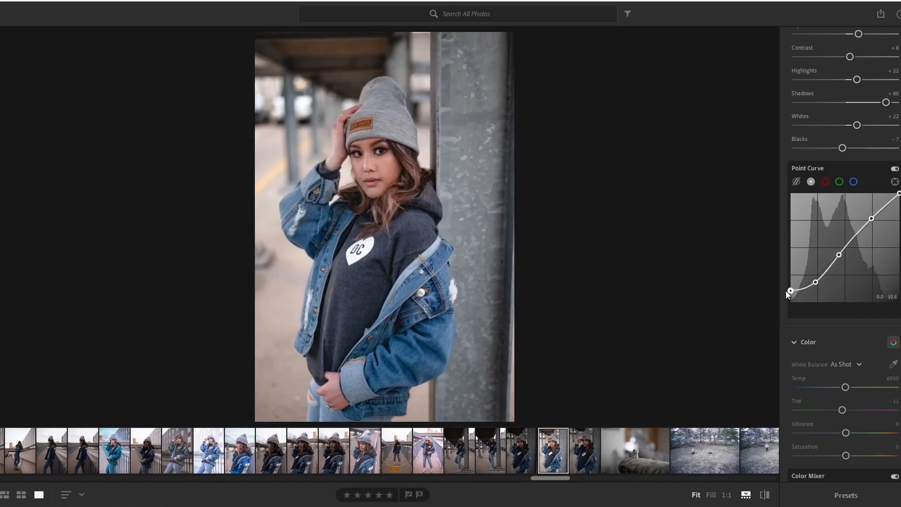
drag(815, 282, 814, 284)
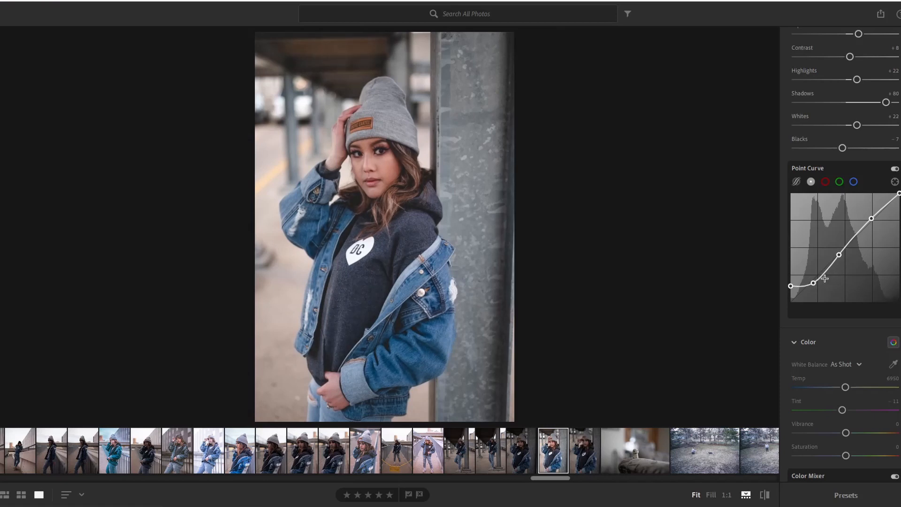
Step: Inspect the woman's face at 1:1 magnification and return to the fitted view of the photo
click(380, 150)
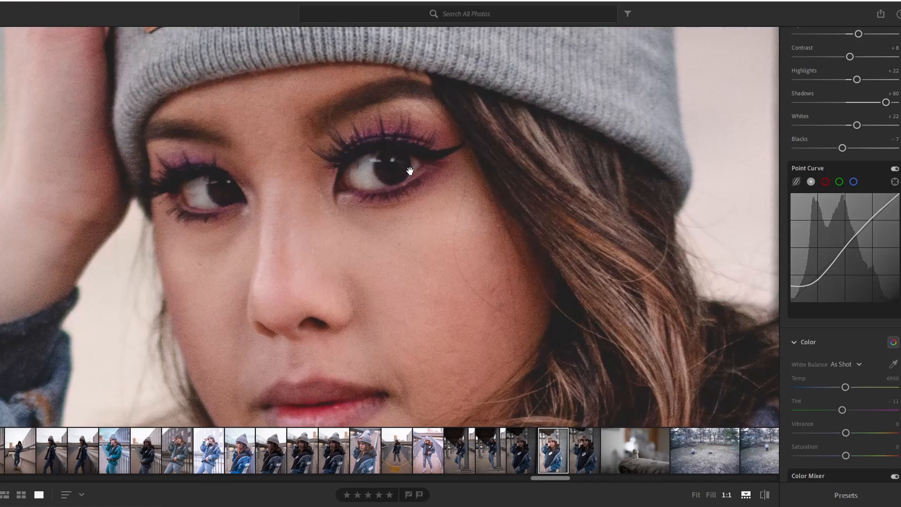
click(408, 170)
click(388, 141)
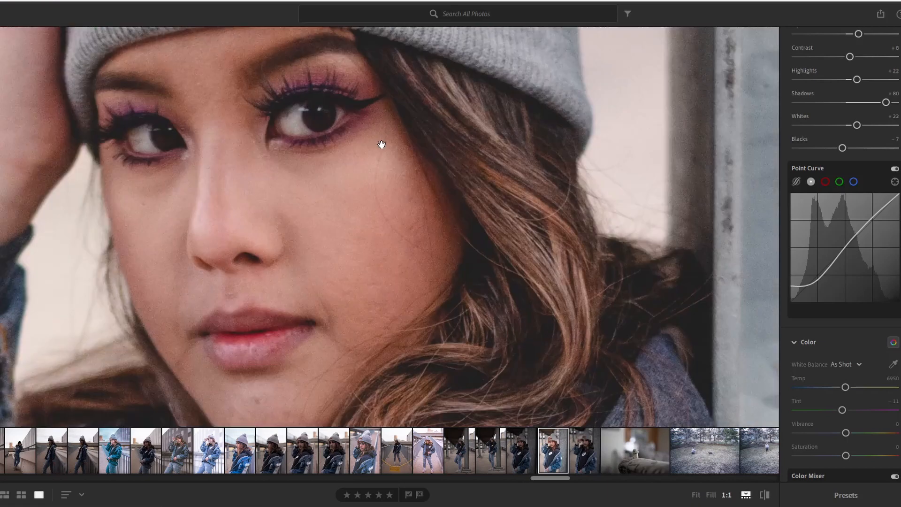
click(373, 138)
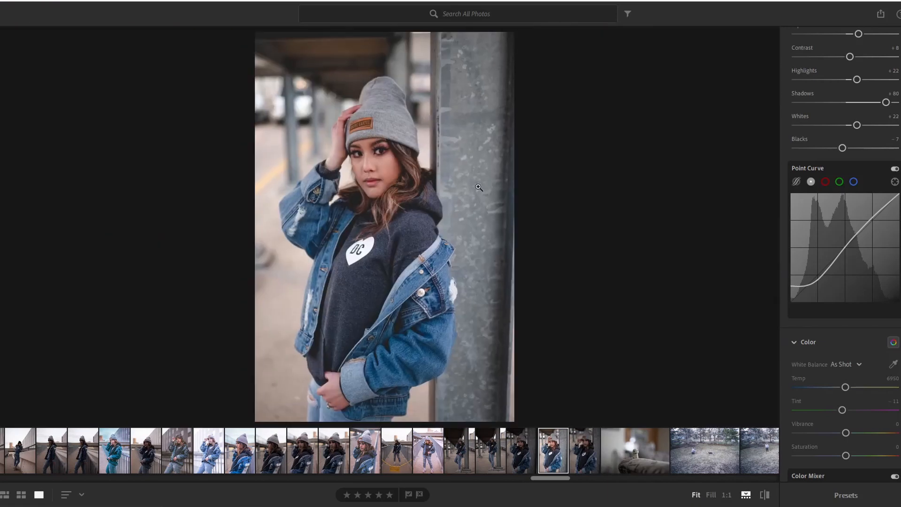
mouse_move(826, 197)
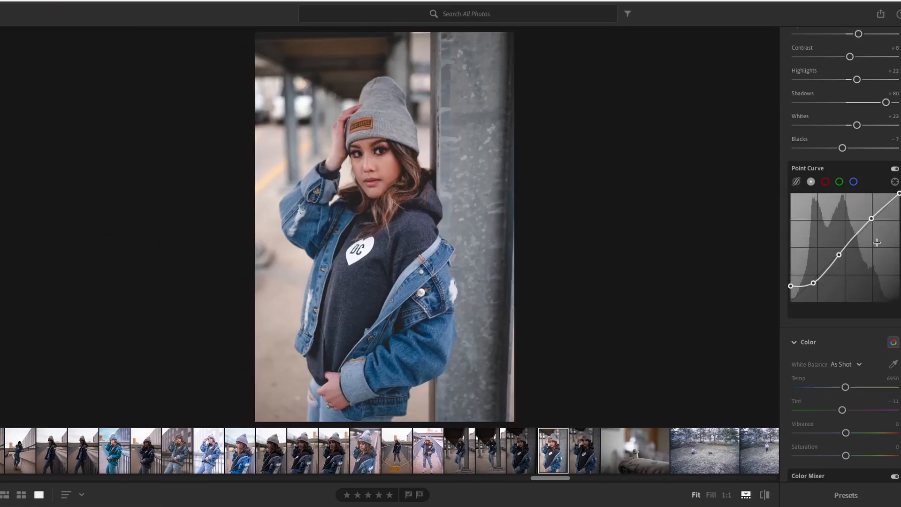
click(823, 184)
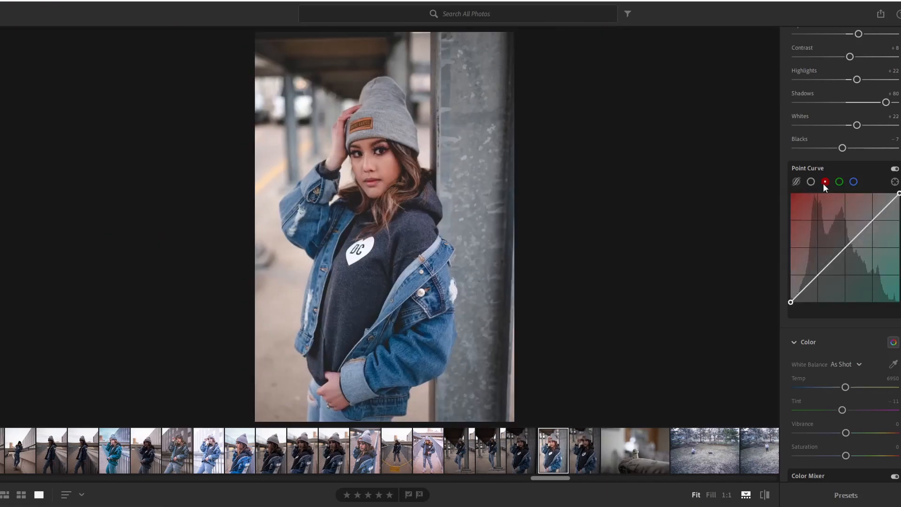
click(853, 183)
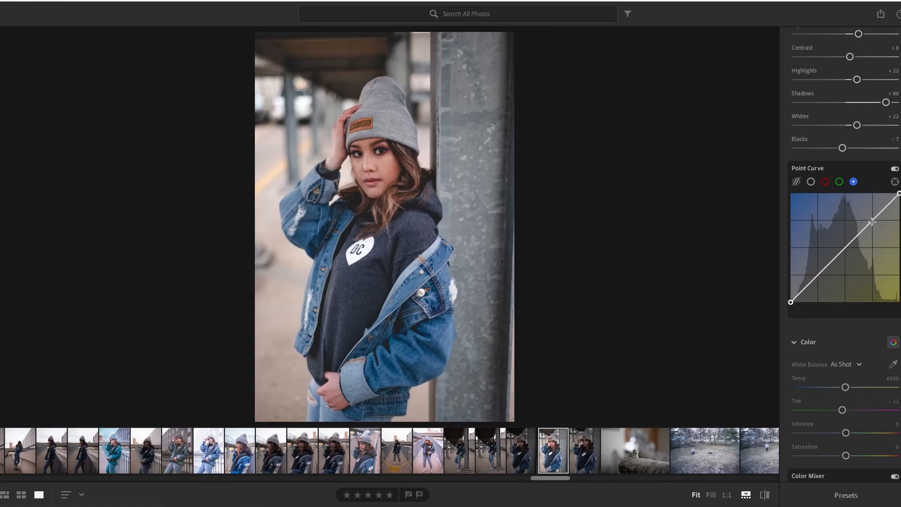
drag(872, 222, 875, 216)
click(845, 248)
drag(820, 279, 818, 284)
drag(846, 248, 848, 243)
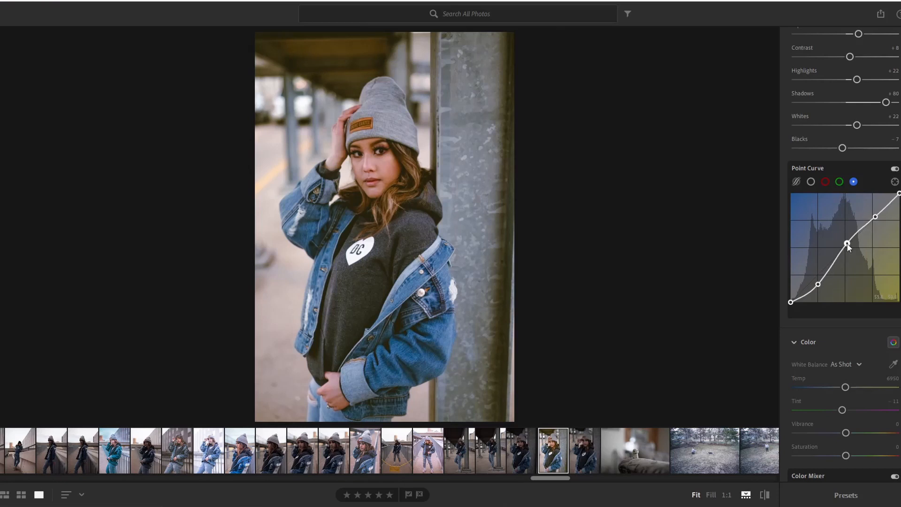
drag(875, 217, 874, 212)
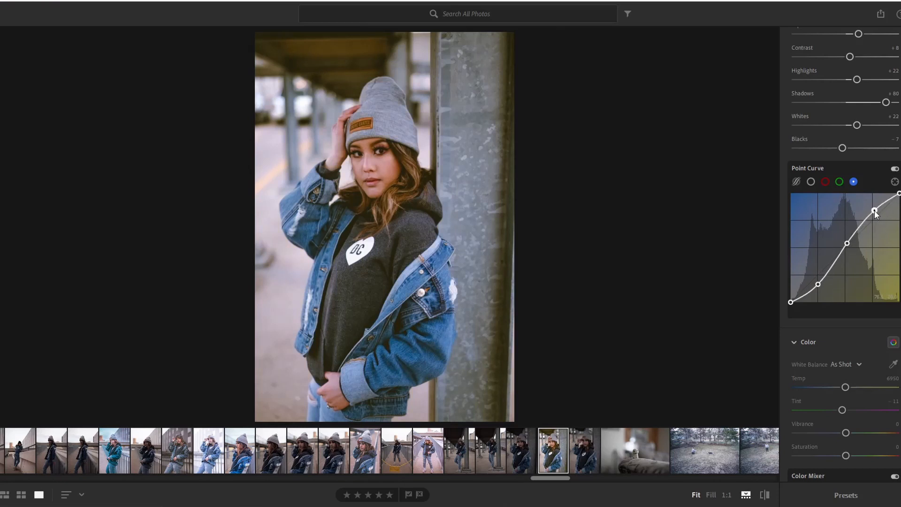
drag(791, 302, 791, 294)
right_click(844, 246)
click(863, 268)
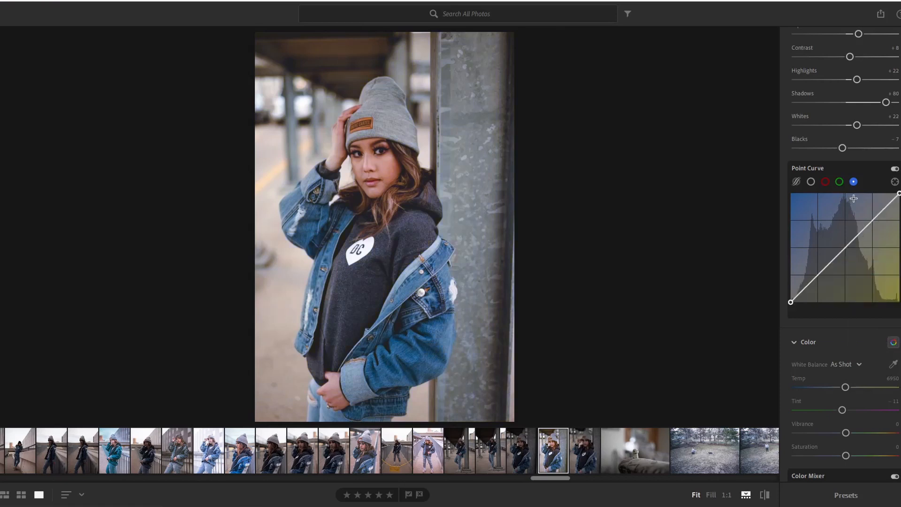
Step: Add points in the lights and darks of the green curve, lifting both slightly
click(840, 182)
mouse_move(872, 220)
mouse_down()
mouse_move(873, 211)
mouse_move(875, 230)
mouse_move(874, 218)
mouse_up()
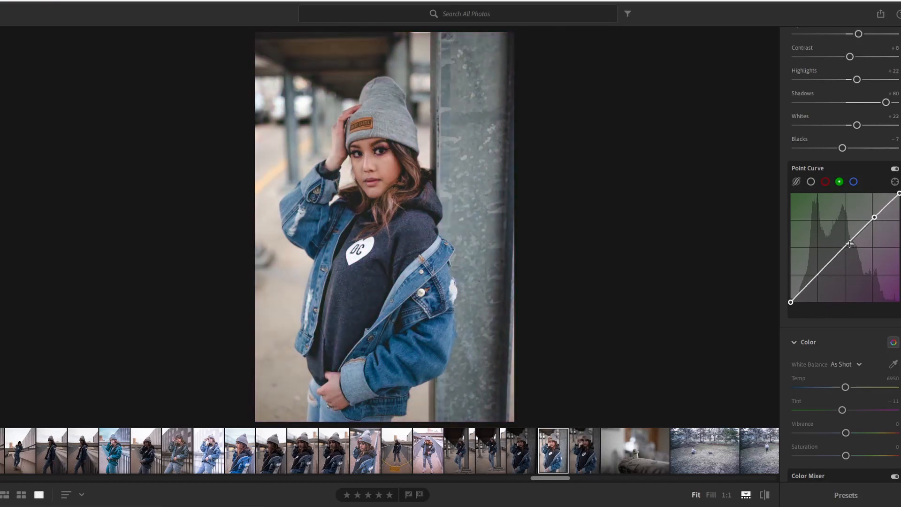
mouse_move(819, 273)
mouse_down()
mouse_move(817, 258)
mouse_move(821, 284)
mouse_move(819, 271)
mouse_up()
Step: Add three points to the red curve, holding the lights near the diagonal and lowering the midtones and darks slightly for a teal cast
click(826, 182)
click(874, 219)
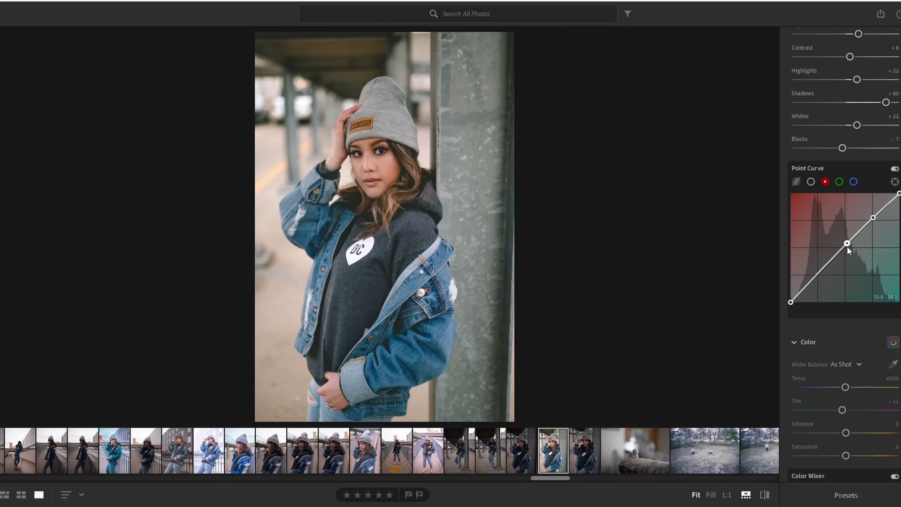
drag(847, 246, 847, 249)
drag(818, 275, 818, 278)
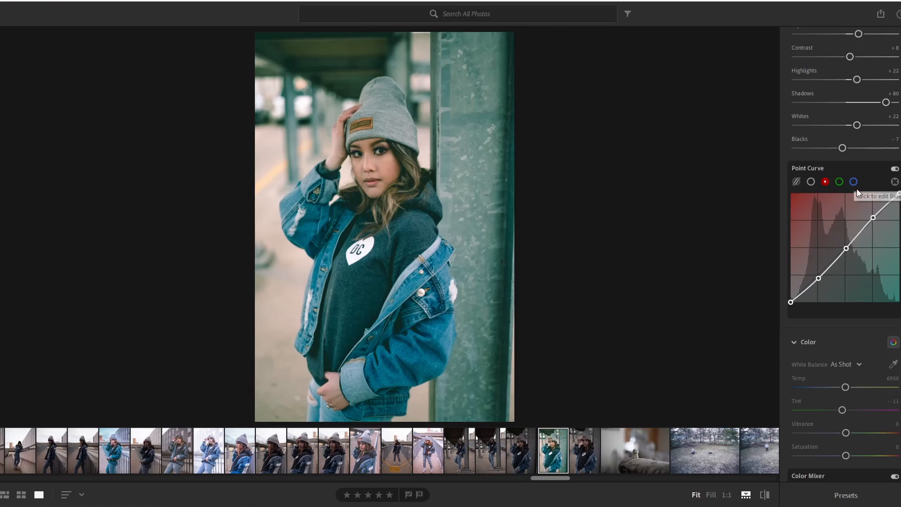
drag(873, 218, 873, 218)
Step: Shape the blue curve by lifting the lights, holding the midtones near the diagonal and raising the black point
click(839, 183)
click(854, 182)
drag(872, 219, 872, 214)
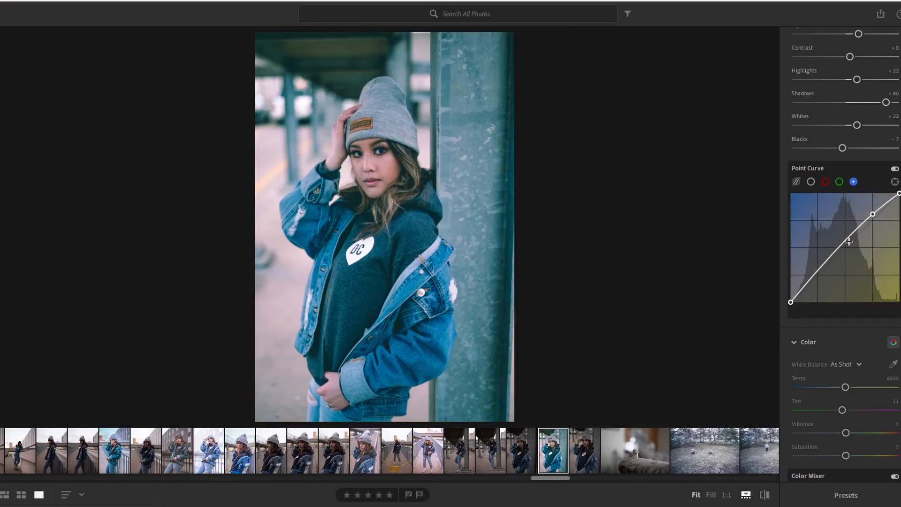
drag(846, 238, 844, 247)
drag(792, 302, 788, 289)
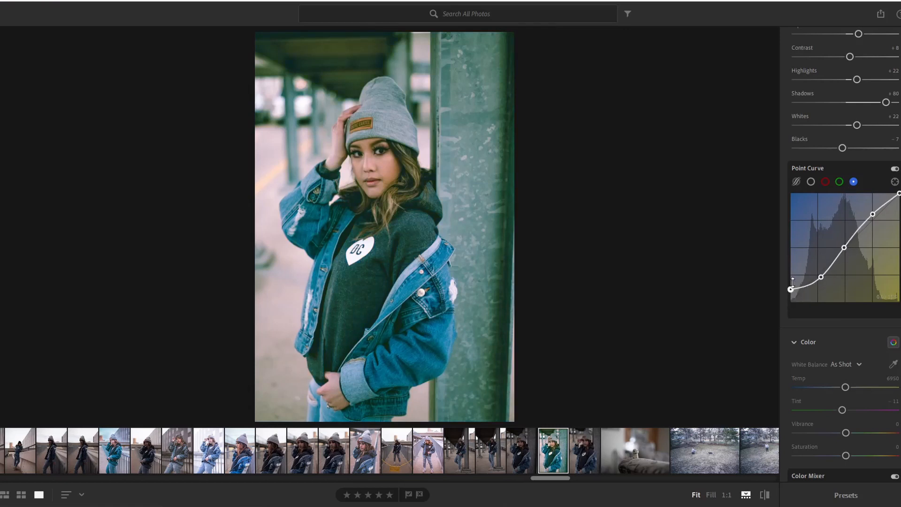
Step: Lower the darks point of the green curve, keep its lights point near the diagonal, and return to the main point curve
click(840, 181)
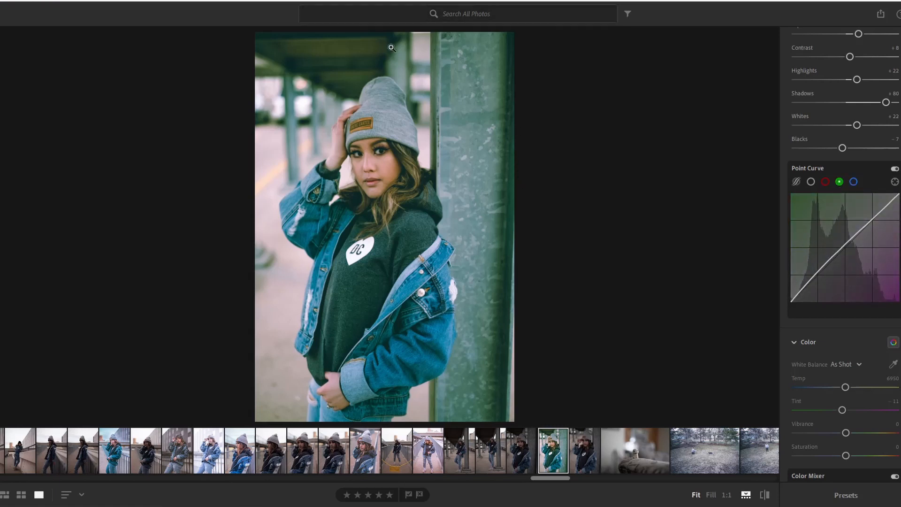
click(819, 271)
click(873, 221)
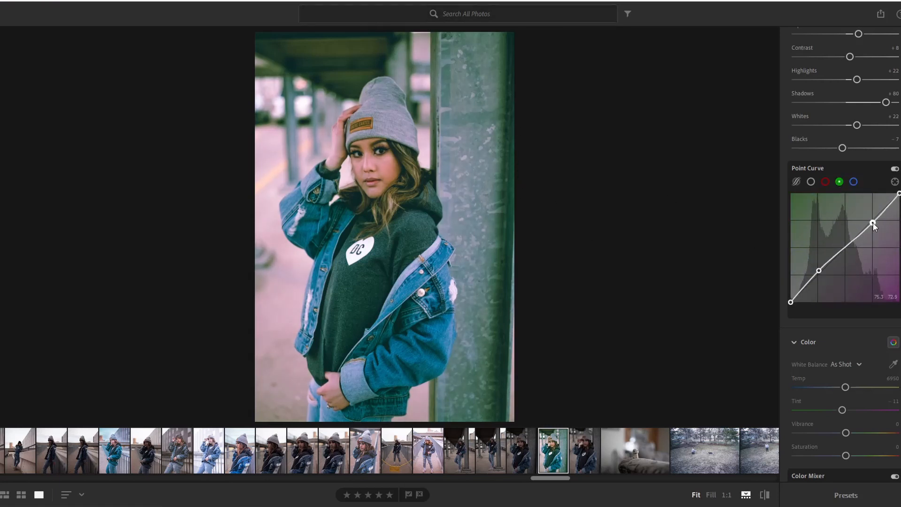
drag(819, 271, 819, 277)
drag(873, 223, 874, 221)
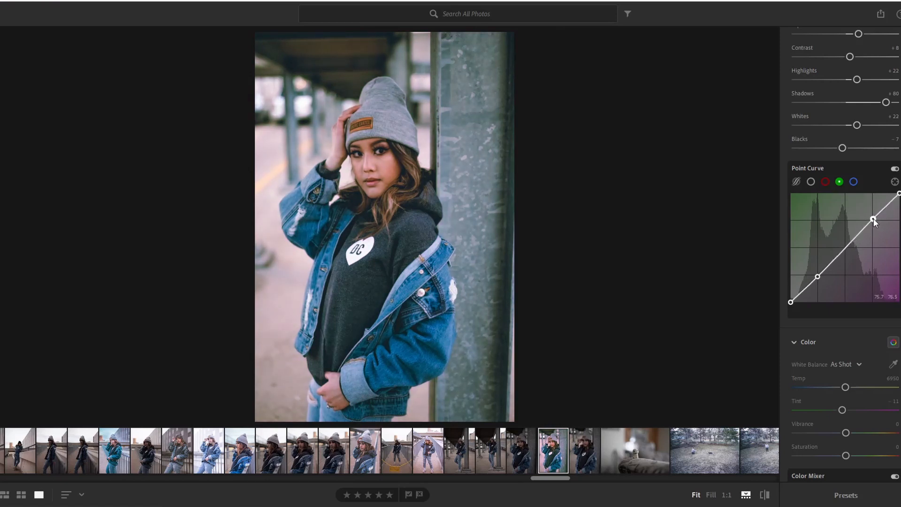
click(809, 181)
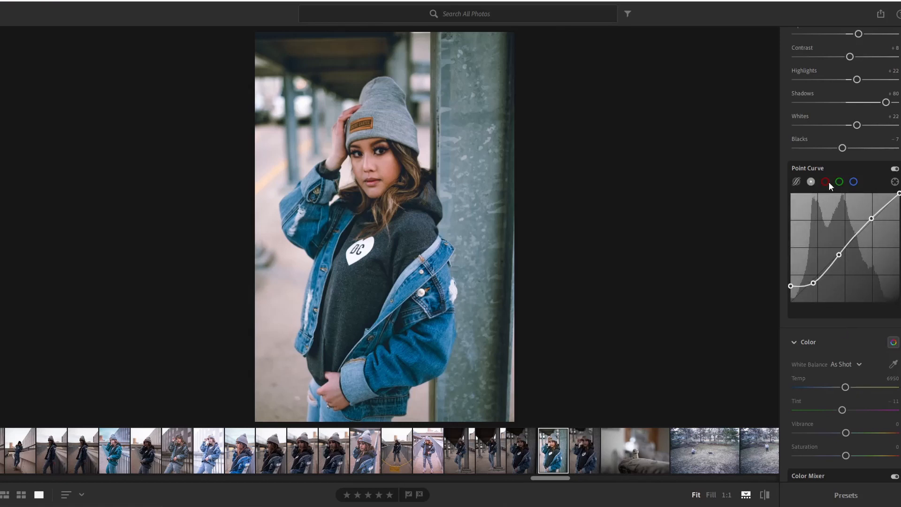
Step: Warm the portrait's white balance by setting Temp to 8423 and Tint to +15
scroll(846, 260, down, 5)
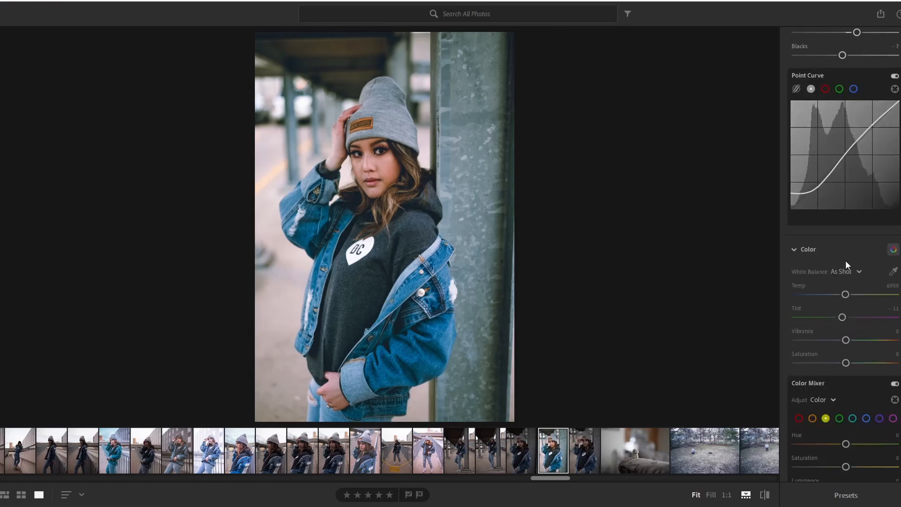
mouse_move(841, 201)
mouse_down()
mouse_move(805, 203)
mouse_move(850, 205)
mouse_up()
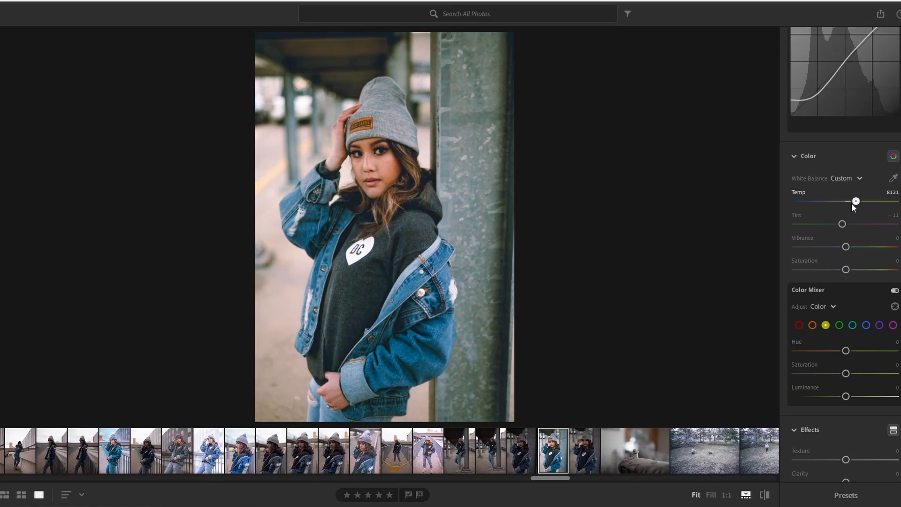
drag(844, 203, 842, 208)
drag(843, 204, 840, 204)
drag(835, 205, 853, 203)
mouse_move(848, 224)
mouse_down()
mouse_move(858, 202)
mouse_move(851, 224)
mouse_up()
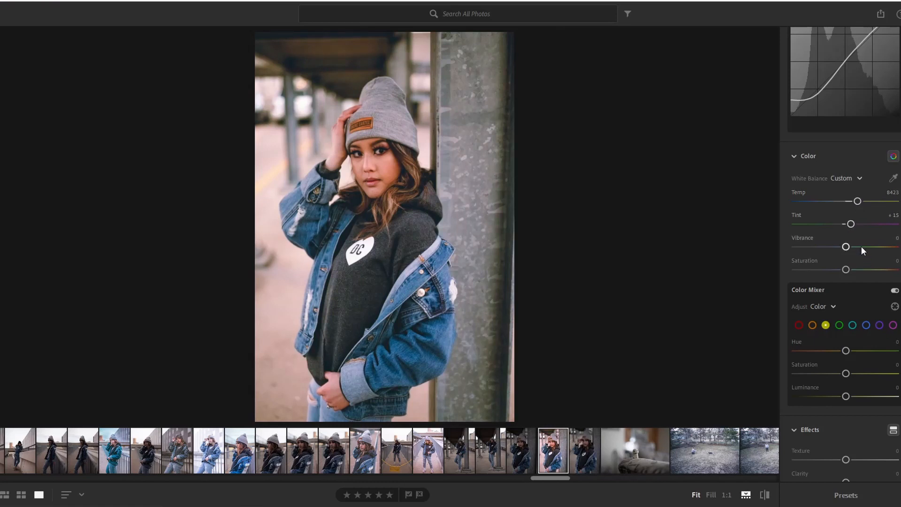
Step: Set Vibrance to +10, try strong positive and negative Saturation, and set Saturation to +10
mouse_move(848, 245)
mouse_down()
mouse_move(863, 246)
mouse_move(845, 245)
mouse_move(855, 245)
mouse_up()
drag(853, 251, 857, 271)
drag(863, 269, 853, 272)
drag(852, 272, 879, 271)
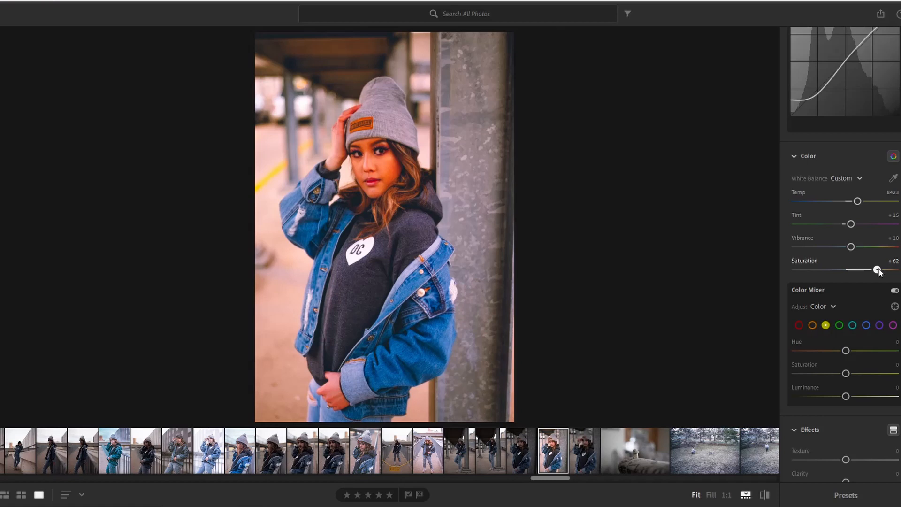
drag(879, 272, 840, 276)
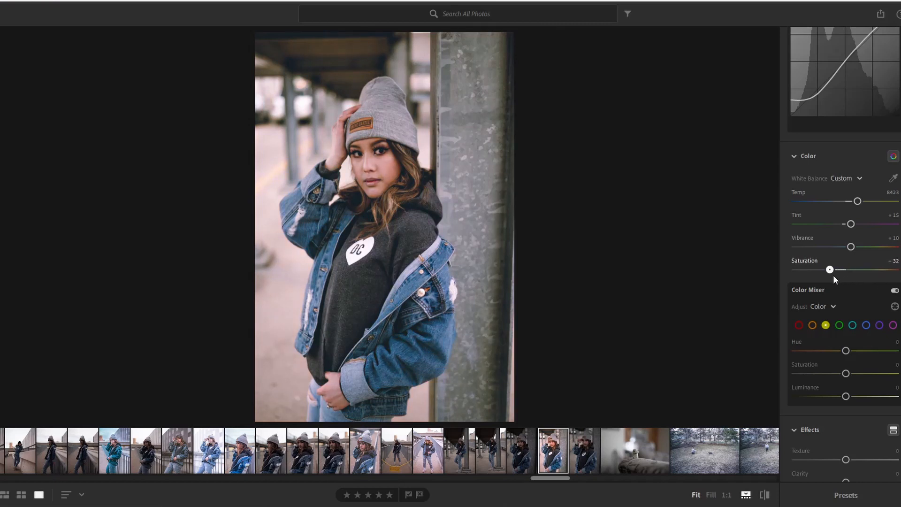
drag(833, 275, 856, 276)
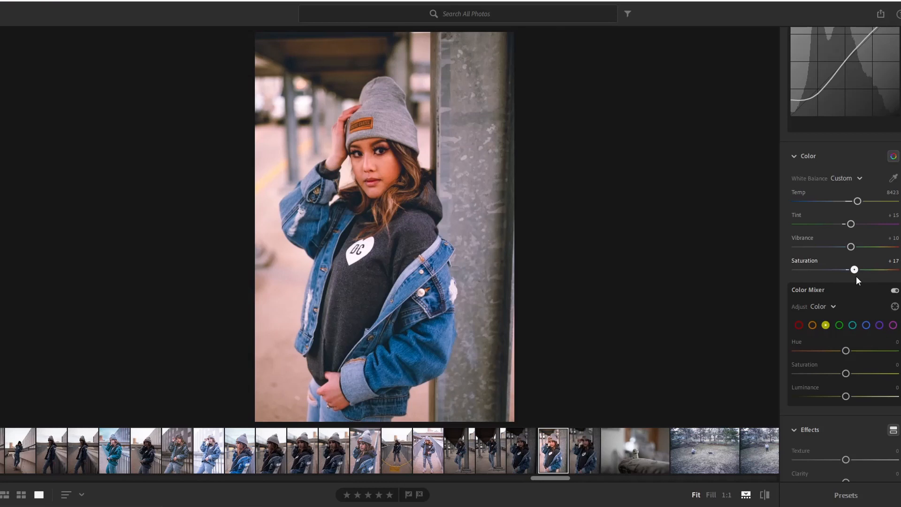
drag(854, 278, 852, 279)
drag(852, 279, 851, 276)
Step: In the Color Mixer, set the oranges' luminance to +12, raise the blues' saturation to +29 and shift the blues' hue toward teal
click(813, 325)
drag(847, 399, 844, 379)
click(867, 325)
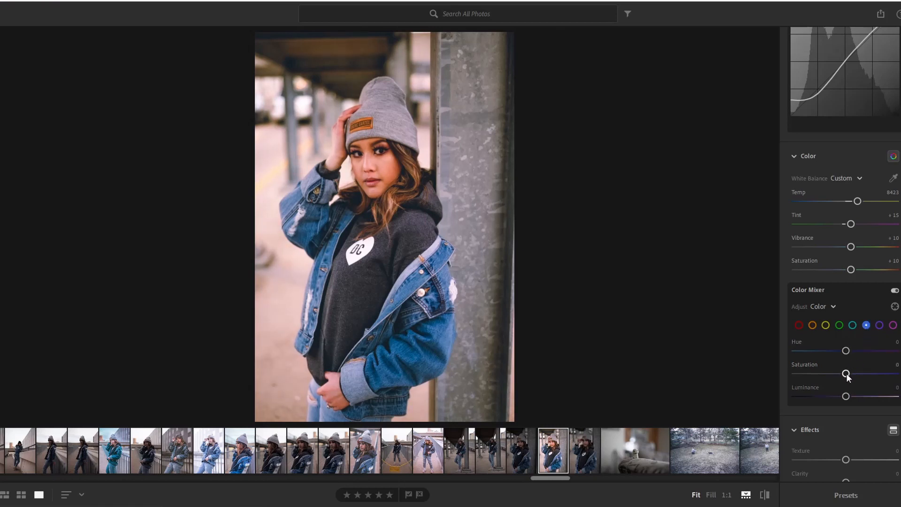
drag(847, 375, 825, 353)
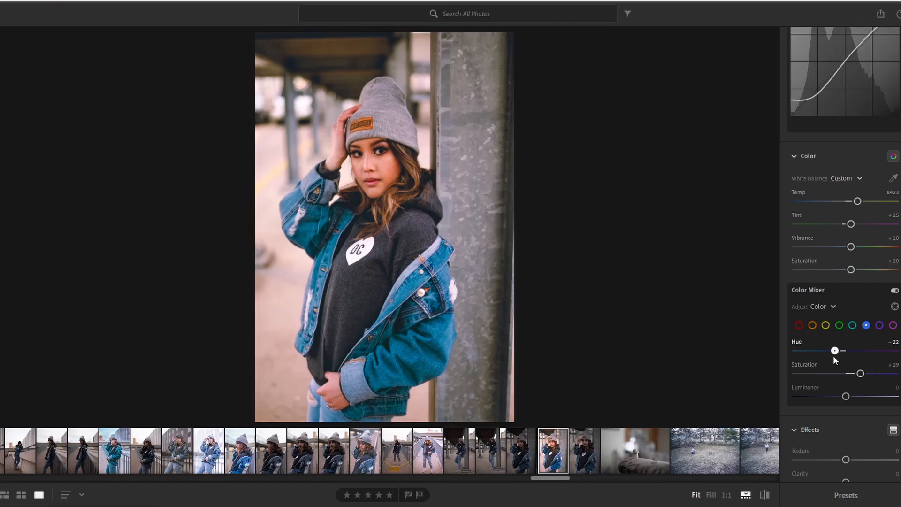
Step: Set the oranges' hue to +5 and saturation to +8 in the Color Mixer, and reduce the overall Saturation to -8
click(812, 325)
drag(848, 352, 851, 374)
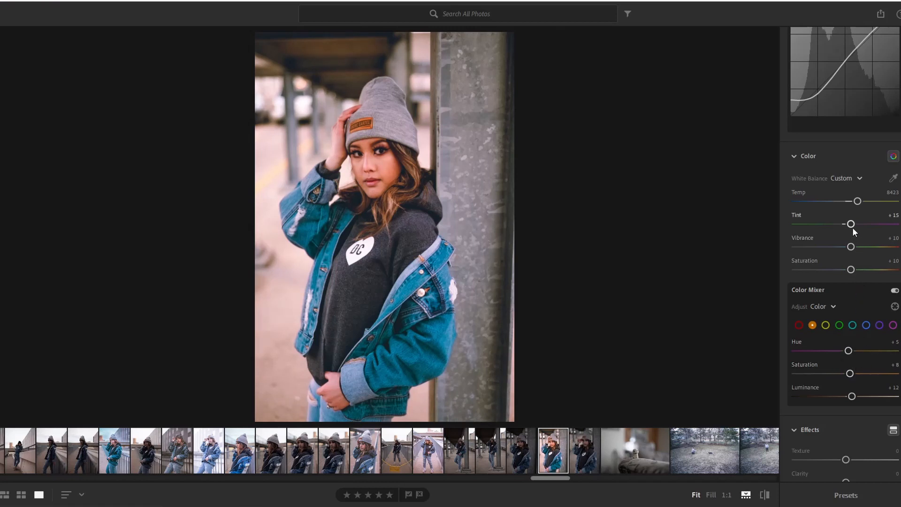
drag(851, 270, 838, 271)
Step: Compare Texture at +69 and -100 on the beanie and eyes at 1:1 magnification, and set Texture to +21
scroll(854, 315, down, 4)
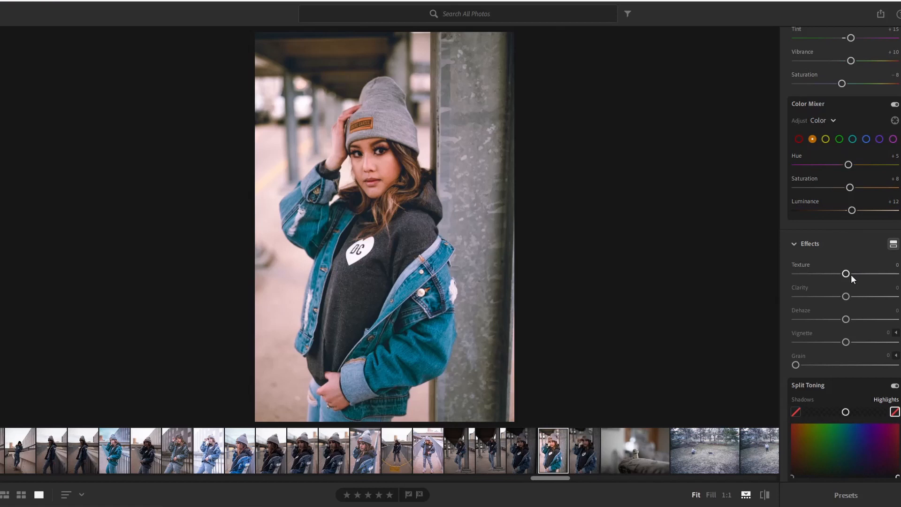
drag(850, 274, 856, 275)
click(384, 146)
drag(854, 274, 882, 276)
scroll(587, 222, up, 5)
scroll(587, 221, down, 5)
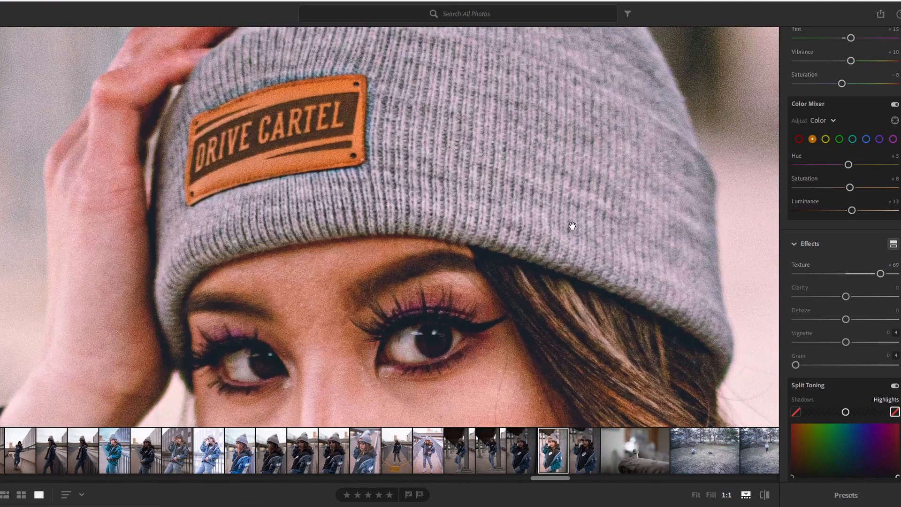
scroll(551, 209, up, 2)
drag(880, 273, 795, 274)
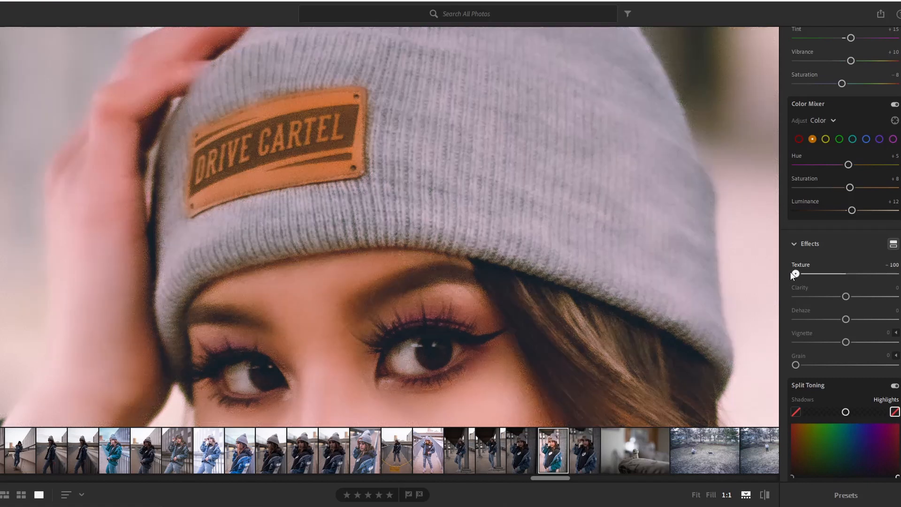
drag(793, 275, 895, 279)
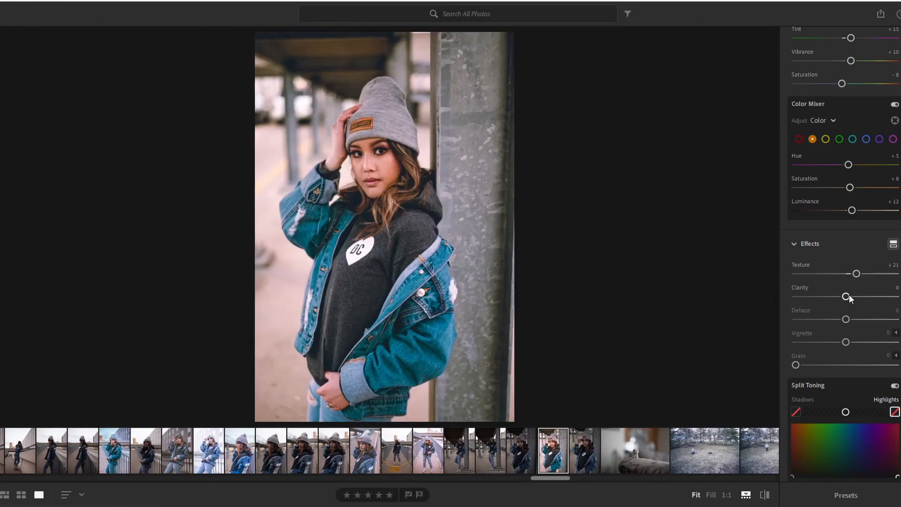
Step: Try strongly negative Clarity on the portrait, inspect the face at 1:1 magnification, and set Clarity to +5
drag(847, 296, 800, 296)
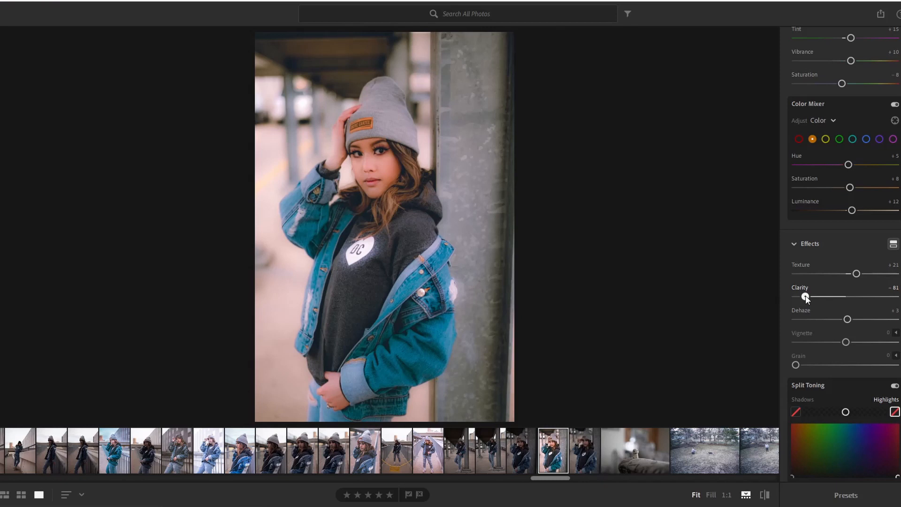
click(378, 147)
drag(805, 299, 847, 295)
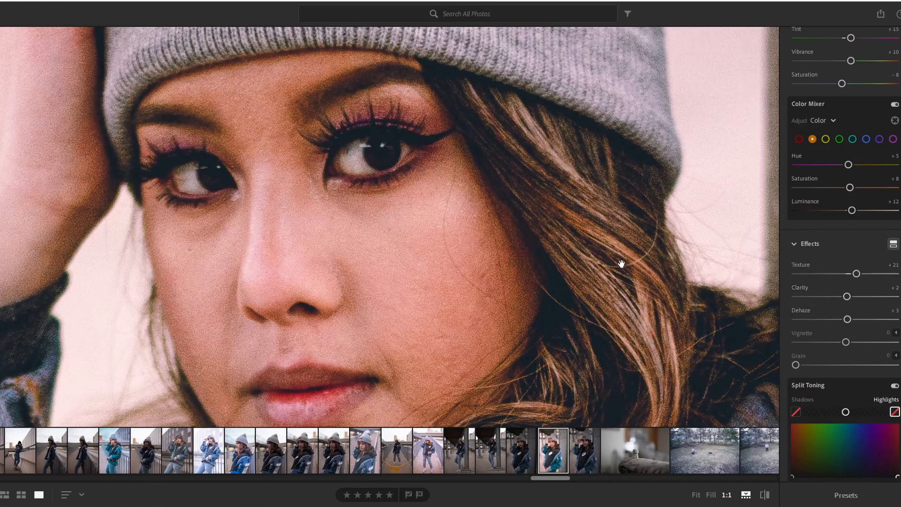
click(541, 251)
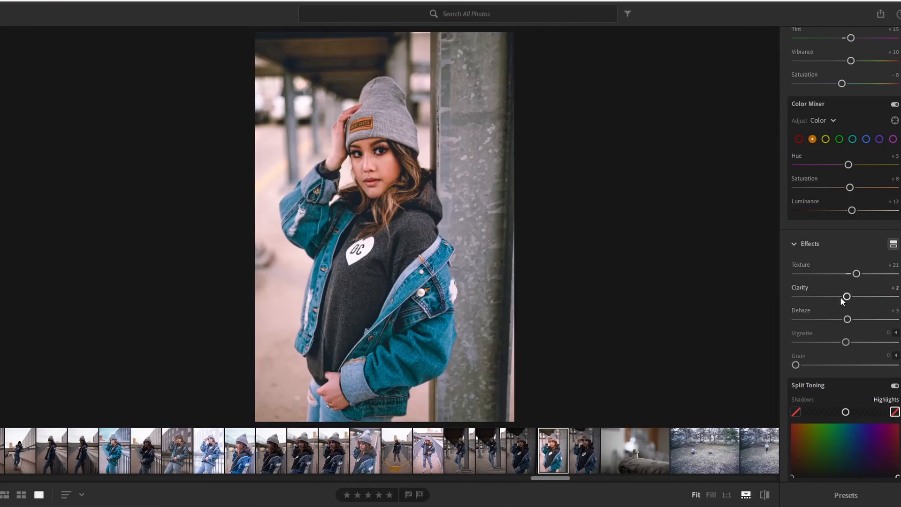
drag(843, 301, 812, 299)
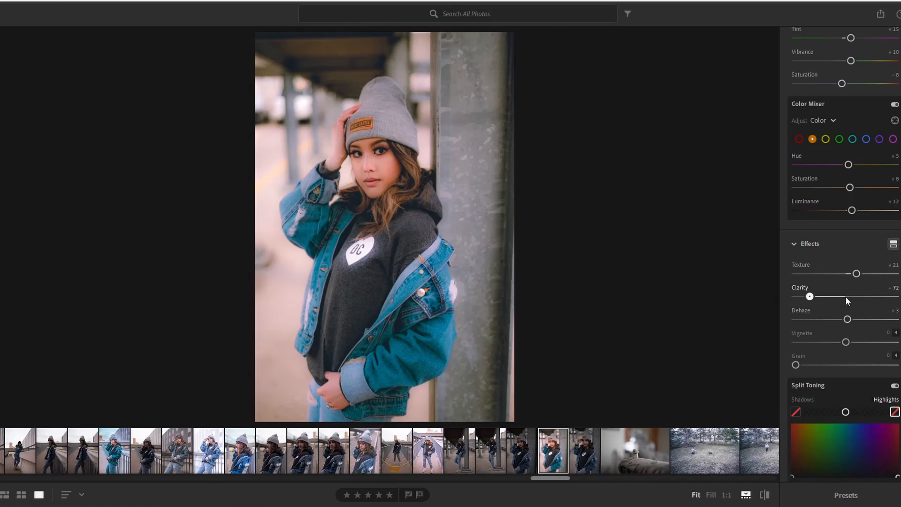
drag(815, 296, 847, 298)
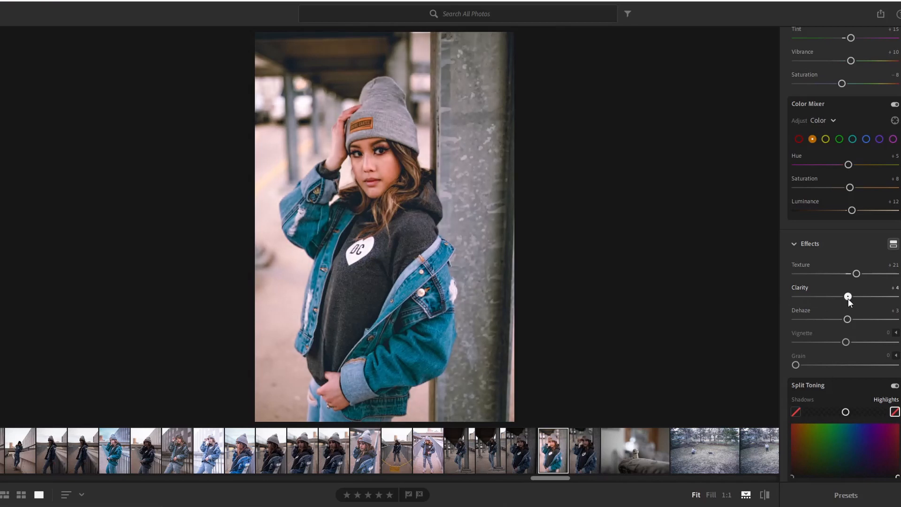
drag(850, 301, 850, 299)
Step: Set Dehaze to +4 and darken the photo's edges with a Vignette of -19
mouse_move(852, 320)
mouse_down()
mouse_move(814, 319)
mouse_move(870, 320)
mouse_move(850, 320)
mouse_up()
mouse_move(849, 321)
mouse_down()
mouse_move(839, 321)
mouse_move(849, 322)
mouse_up()
drag(849, 322, 849, 345)
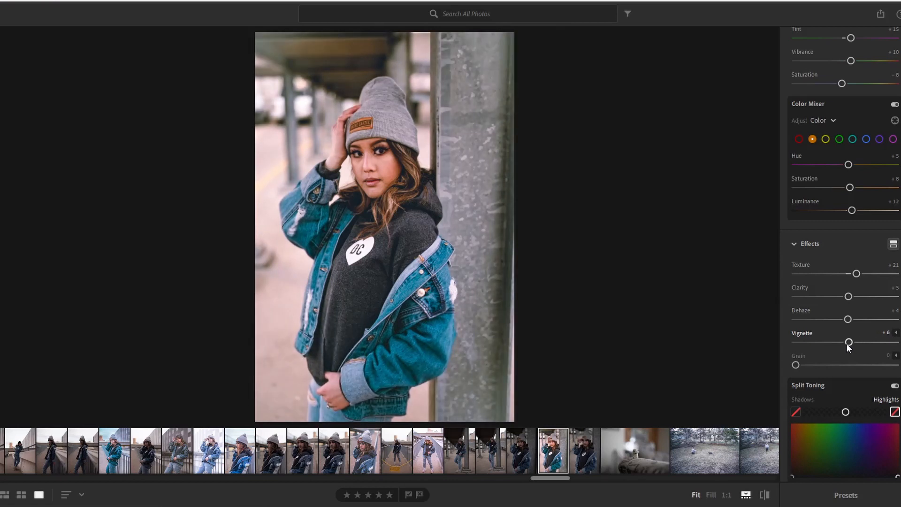
drag(849, 344, 833, 350)
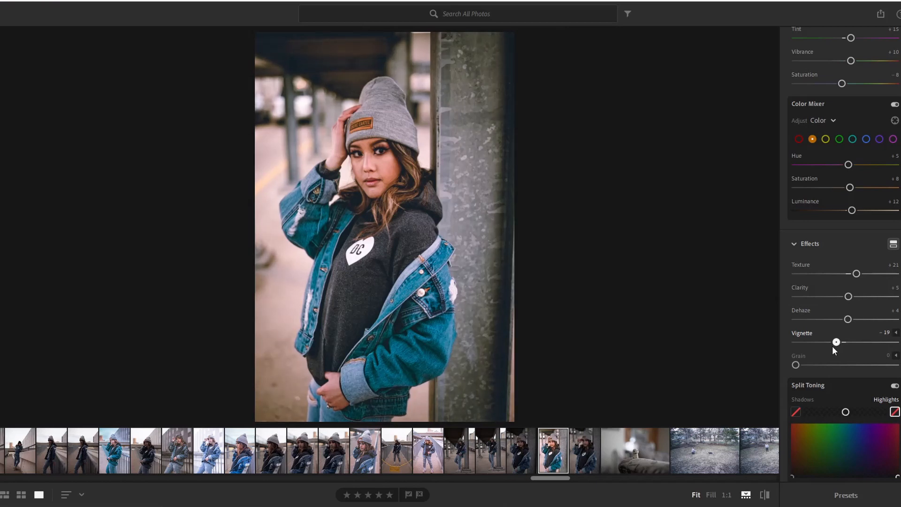
Step: Set the Vignette to +3 and try a Grain of 36, inspecting the face at 1:1 magnification
mouse_move(835, 347)
mouse_down()
mouse_move(857, 346)
mouse_move(844, 345)
mouse_up()
scroll(857, 353, down, 2)
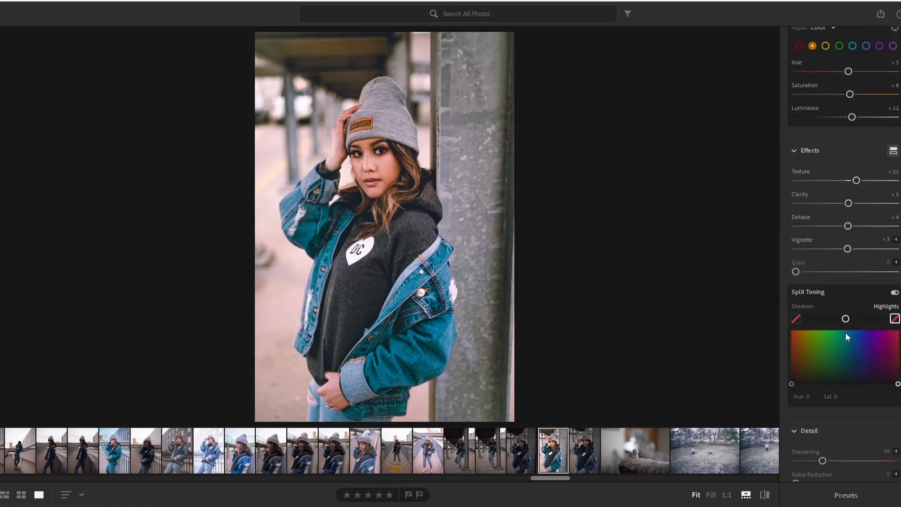
click(397, 165)
drag(796, 272, 855, 277)
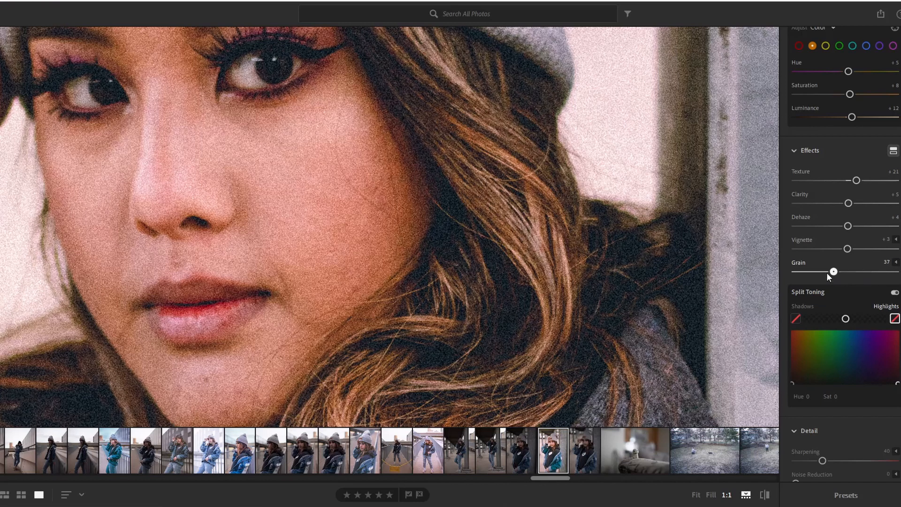
drag(826, 272, 825, 272)
key(z)
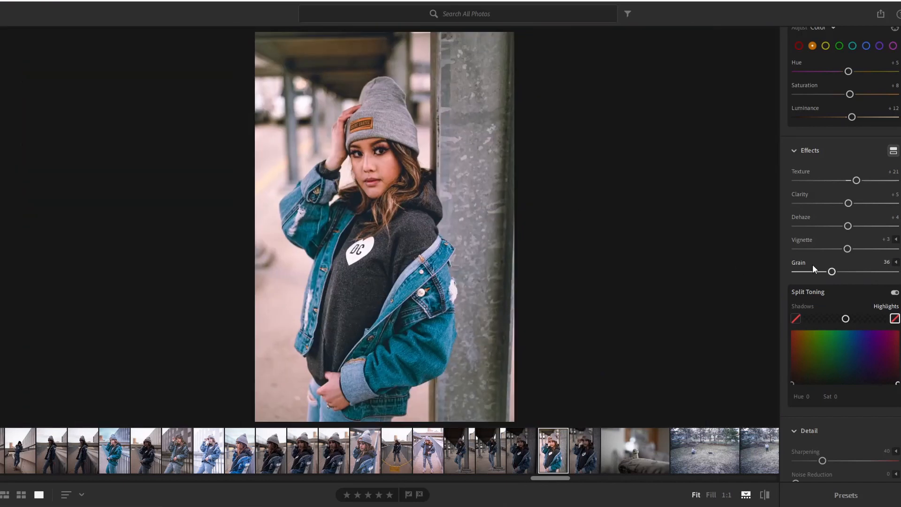
Step: Try a Grain of 69, inspect the face and hair at 1:1 magnification, and set Grain to 7
mouse_move(879, 275)
mouse_down()
mouse_move(806, 272)
mouse_move(866, 278)
mouse_up()
click(410, 179)
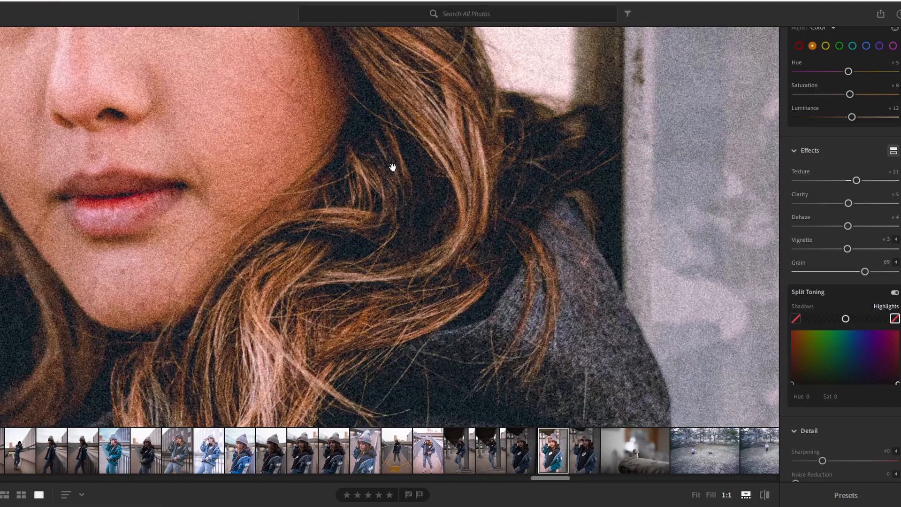
scroll(416, 176, up, 5)
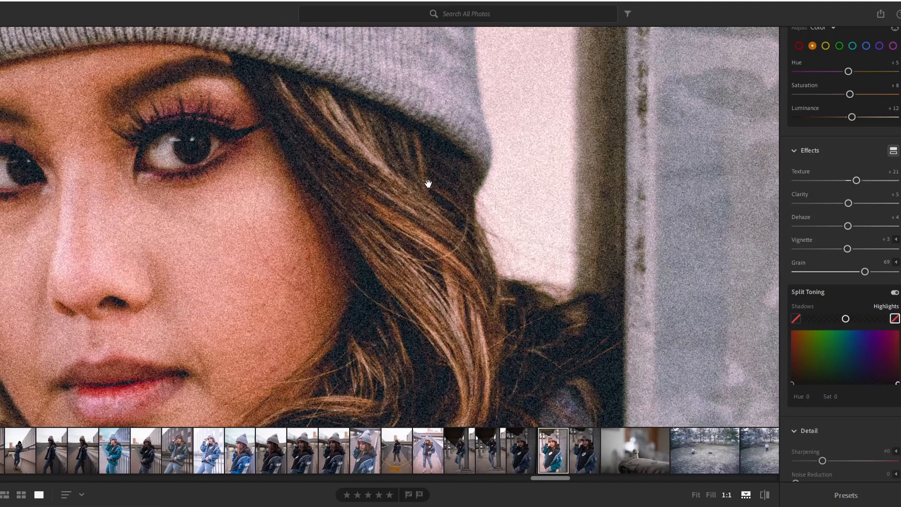
click(450, 207)
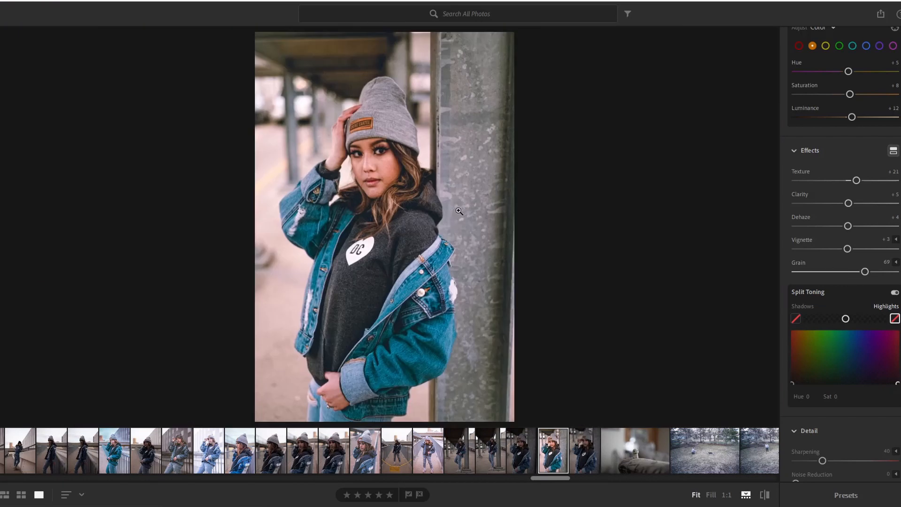
drag(862, 272, 805, 275)
Step: Try Split Toning with warm shadows at Hue 38, Sat 35 and red highlights at Hue 0, Sat 53
scroll(833, 278, down, 2)
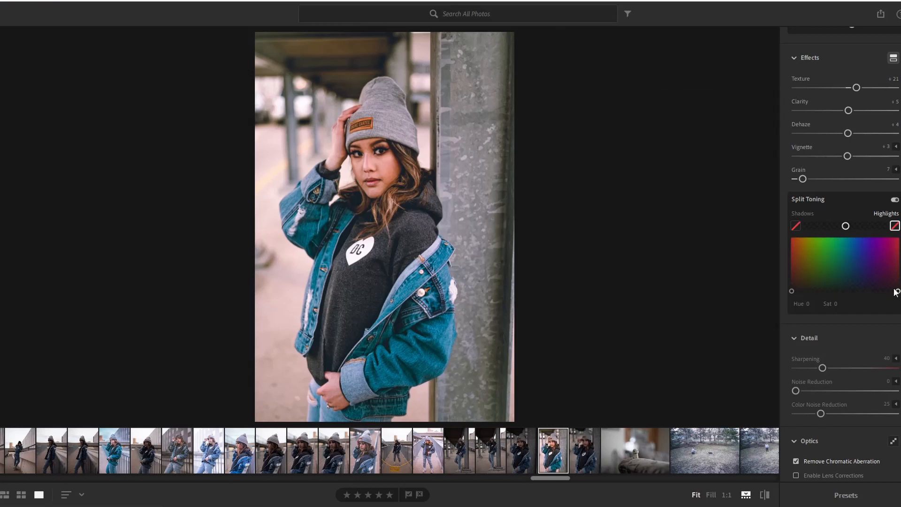
click(796, 226)
drag(792, 291, 802, 280)
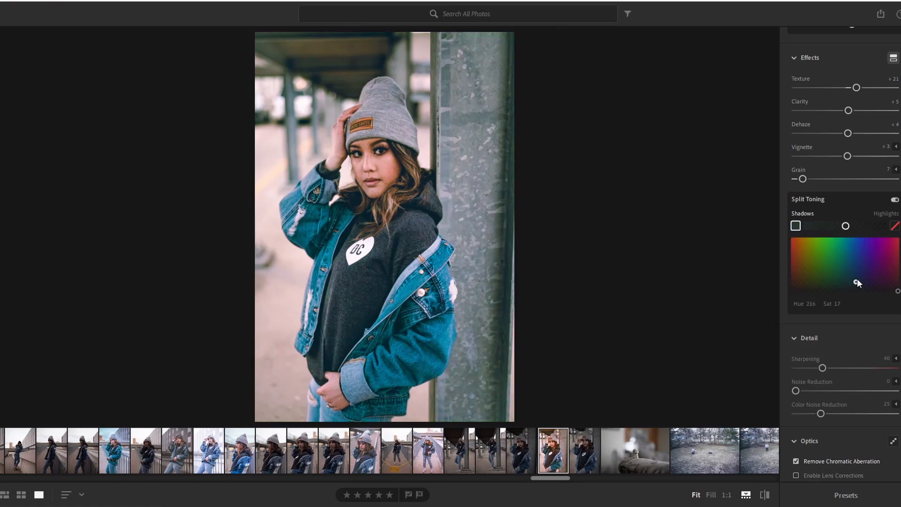
drag(871, 279, 799, 275)
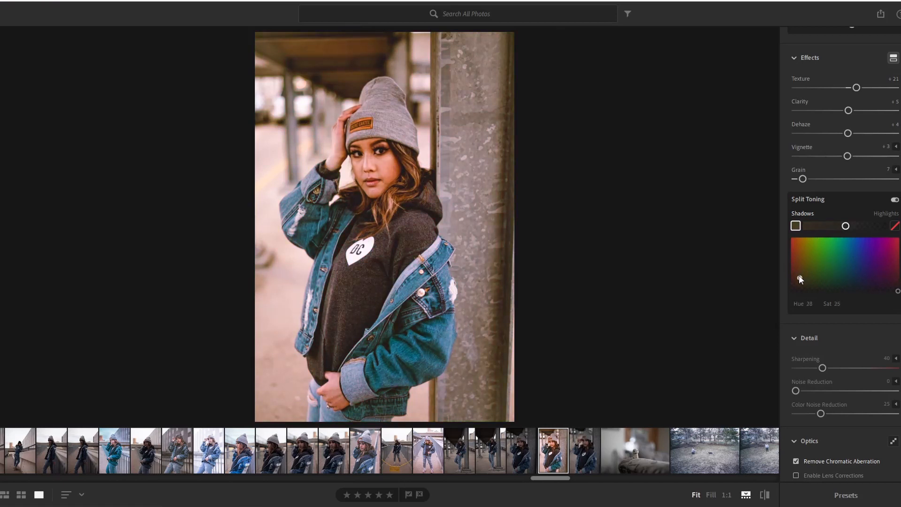
click(894, 226)
drag(898, 291, 883, 274)
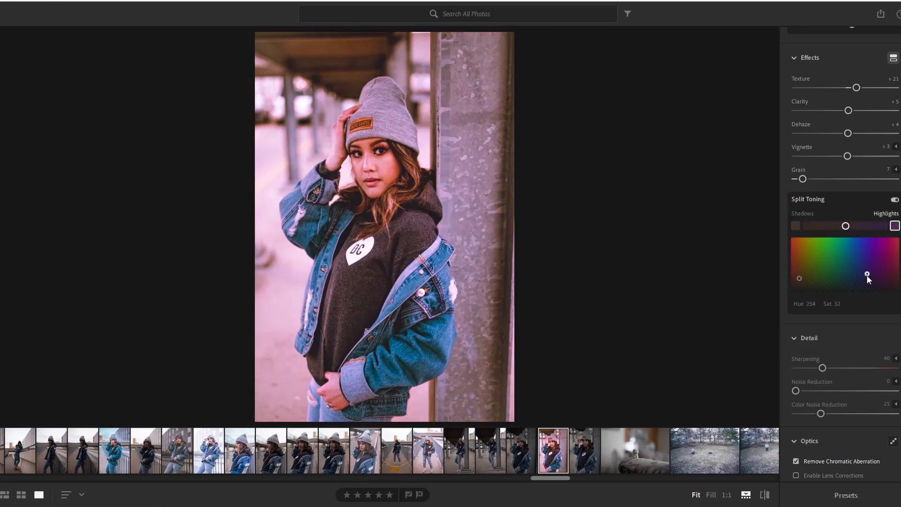
drag(801, 279, 790, 263)
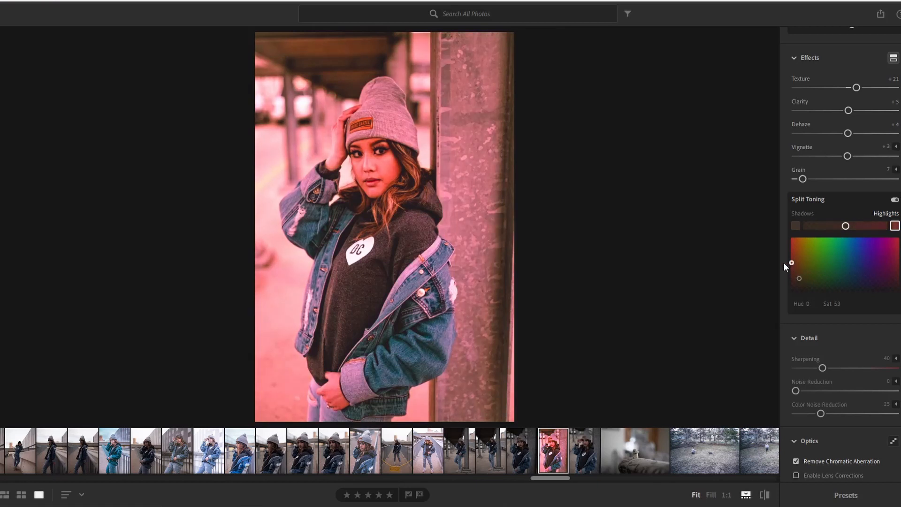
Step: Test other Split Toning tints, and settle on blue shadows at Hue 226, Sat 19 with muted yellow highlights
click(799, 278)
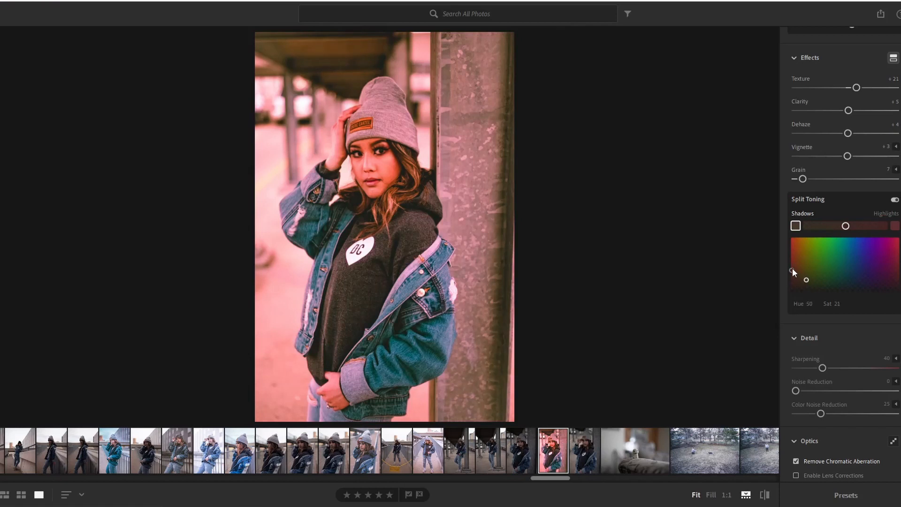
drag(792, 270, 861, 279)
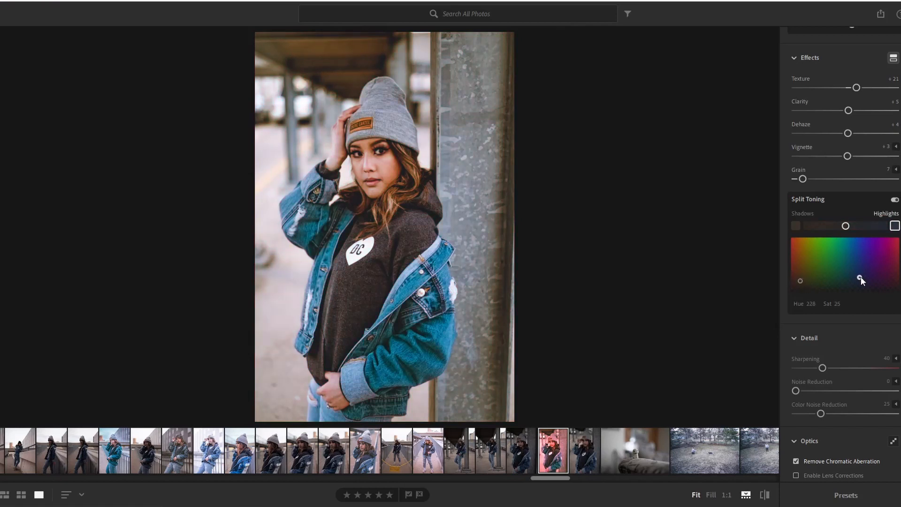
click(799, 278)
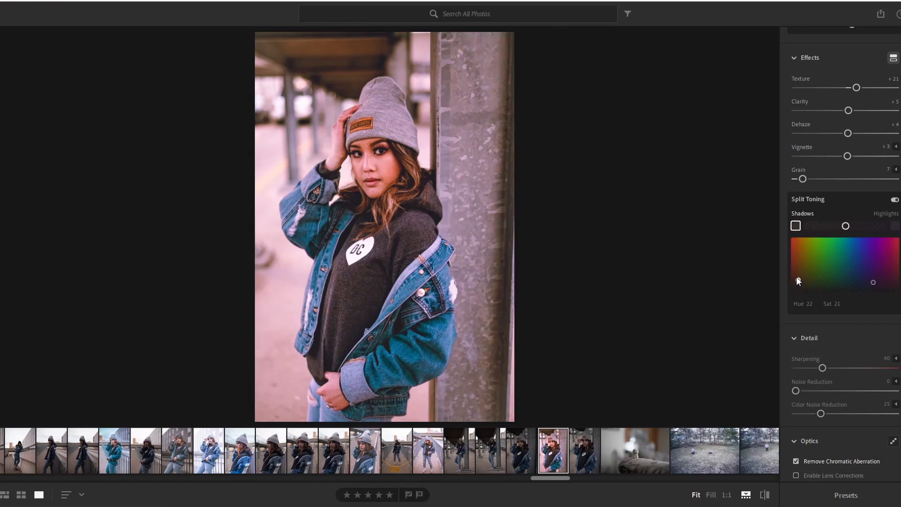
click(872, 282)
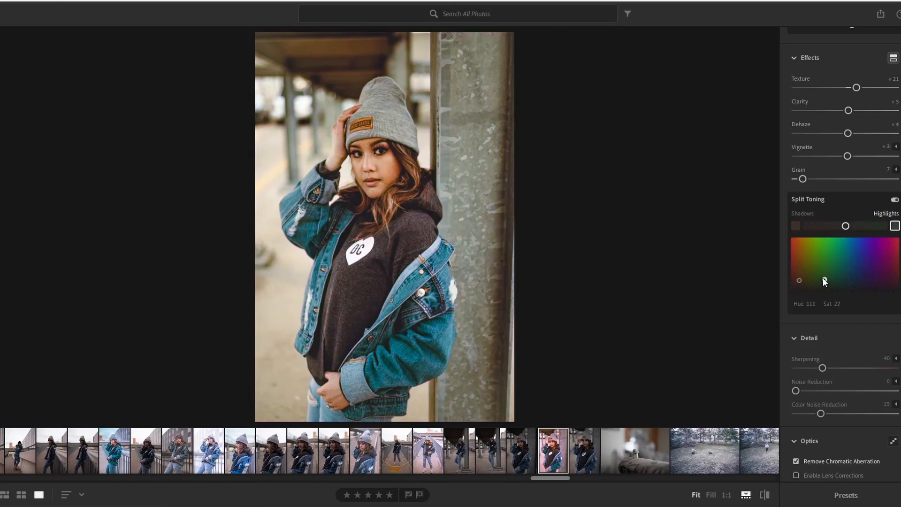
drag(809, 278, 838, 283)
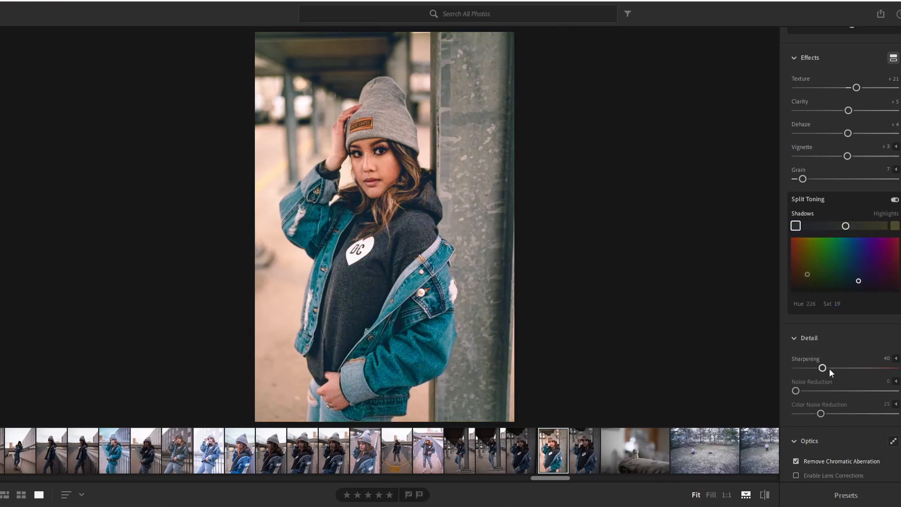
Step: Set the portrait's Sharpening to 46
drag(826, 370, 829, 370)
scroll(841, 362, down, 2)
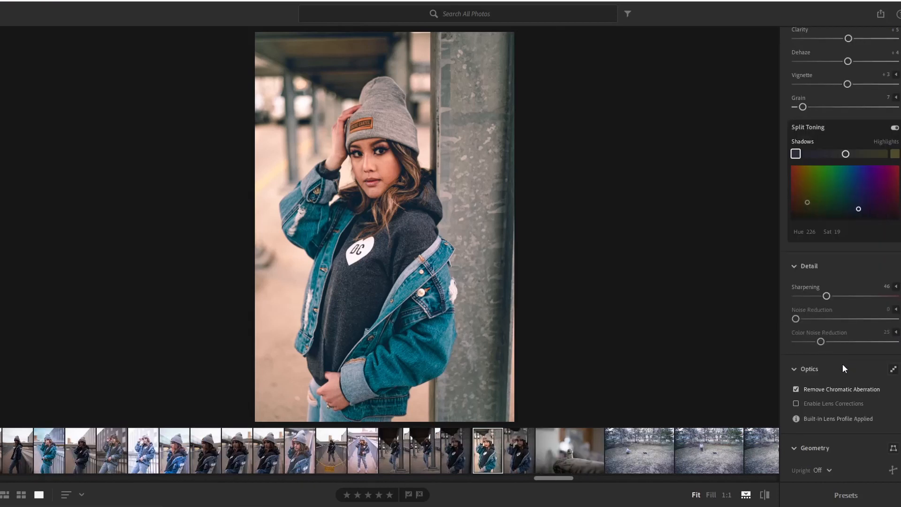
scroll(853, 376, up, 3)
scroll(827, 328, down, 3)
Step: Compare Color Noise Reduction at 0 and at higher values on the face at 1:1 magnification, and set it to 23
click(395, 162)
drag(819, 342, 797, 346)
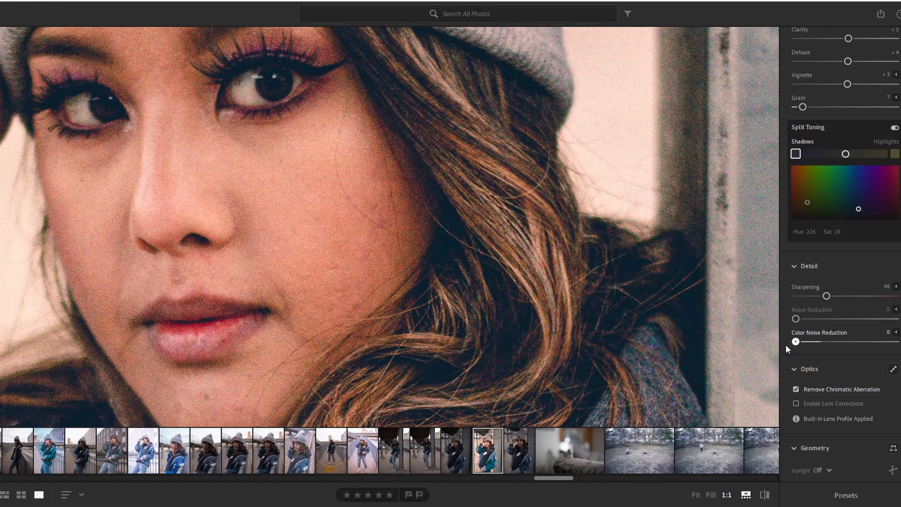
drag(517, 197, 510, 240)
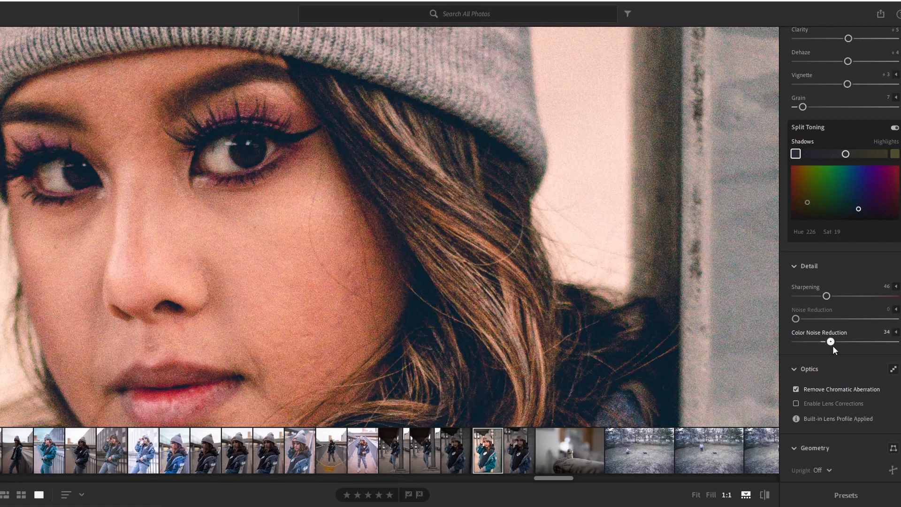
drag(869, 348, 840, 344)
drag(877, 342, 819, 342)
click(542, 259)
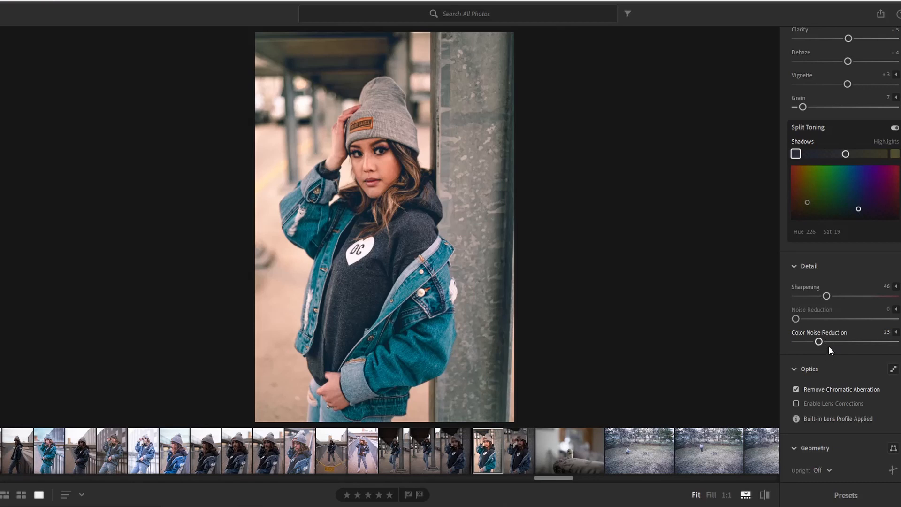
Step: Compare the edited portrait beside the metal pillar with its unedited original twice, returning to the edited version
scroll(829, 345, up, 10)
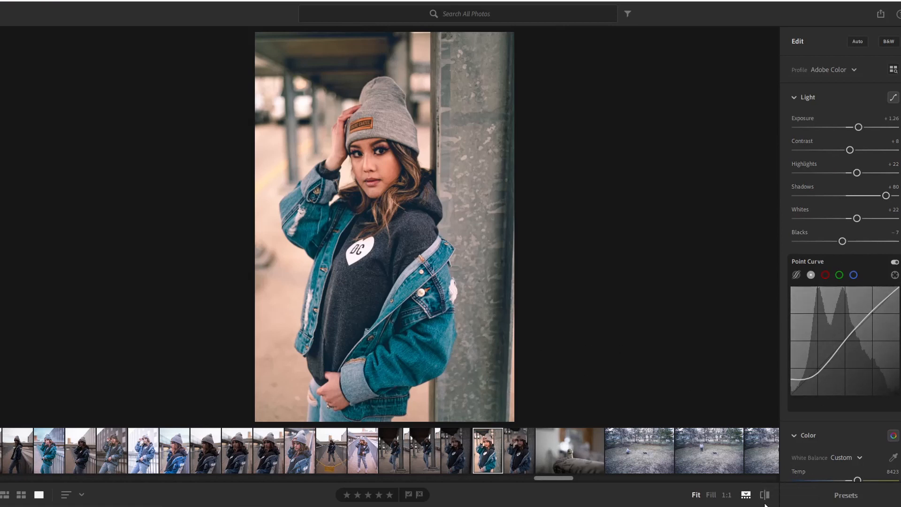
click(766, 496)
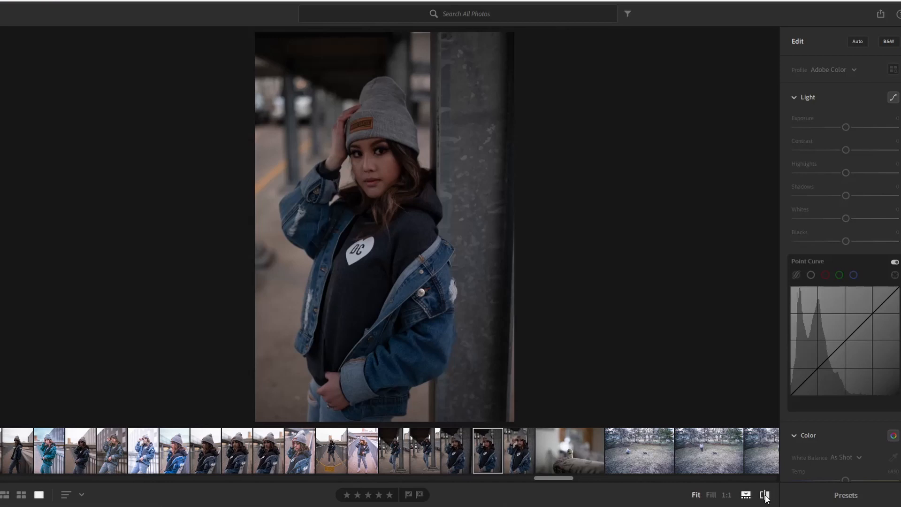
click(766, 497)
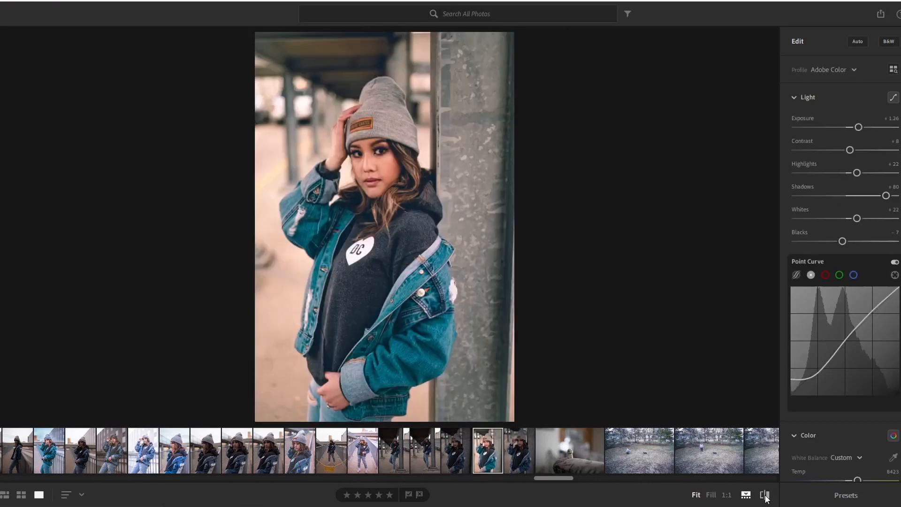
click(766, 496)
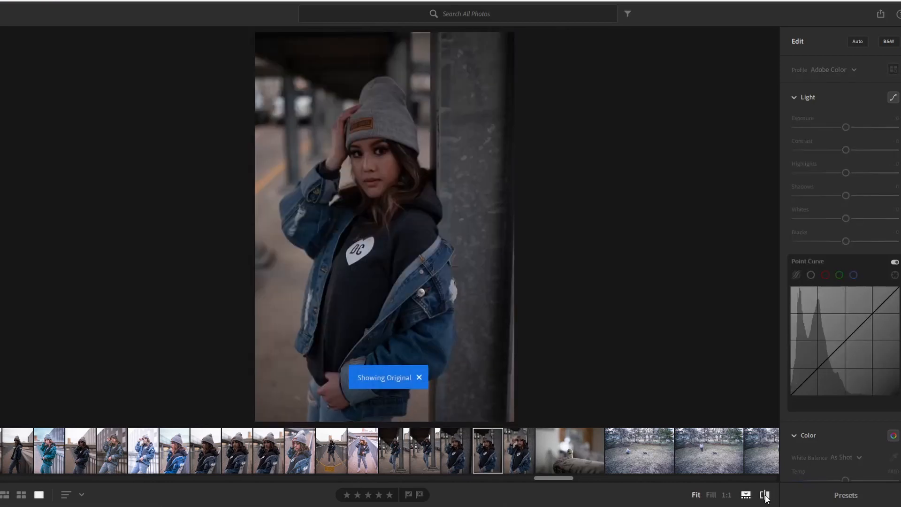
click(766, 497)
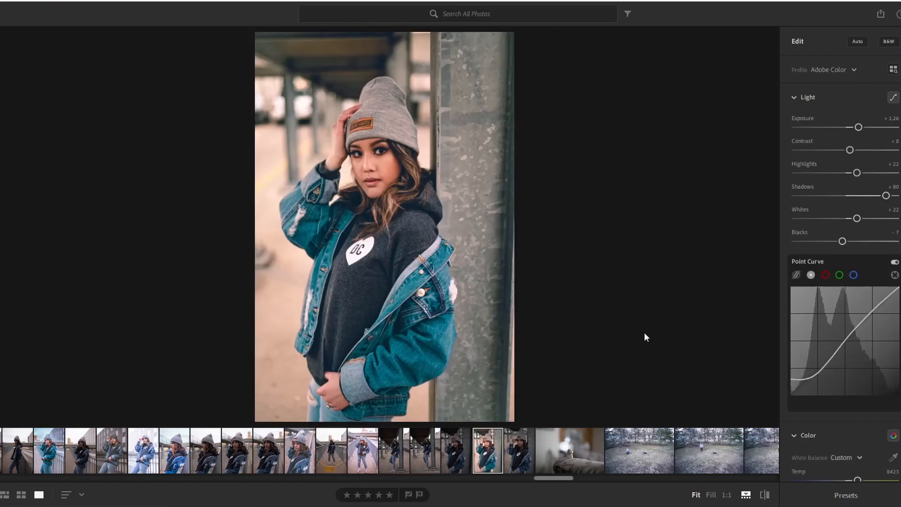
Step: Open the edited portrait of the woman leaning on the metal railing and show its unedited original for comparison
click(510, 460)
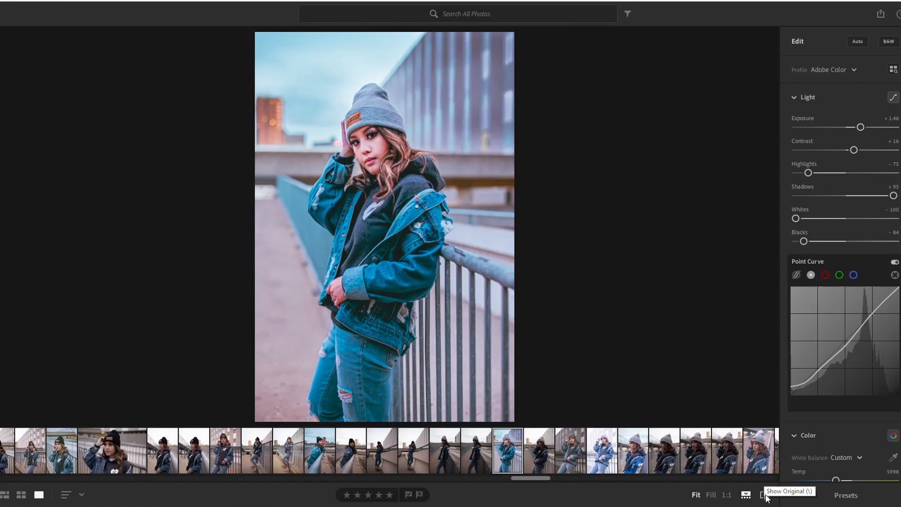
click(765, 496)
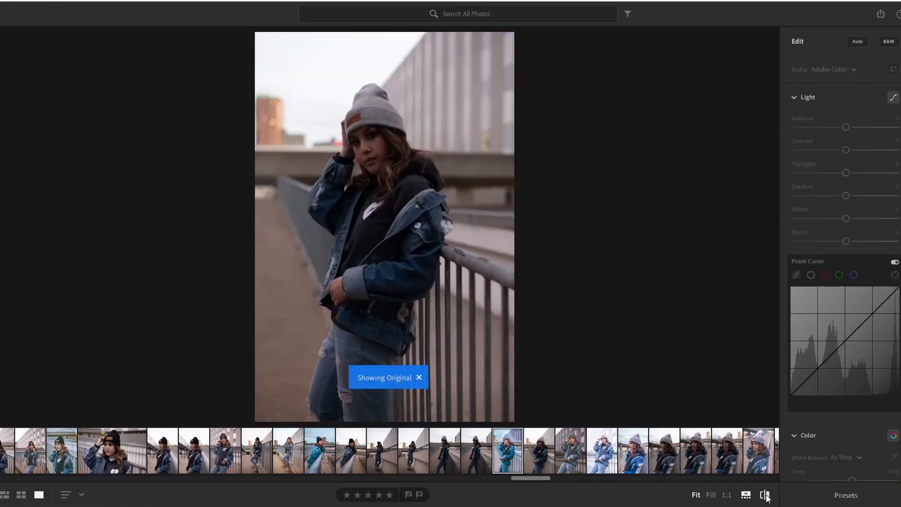